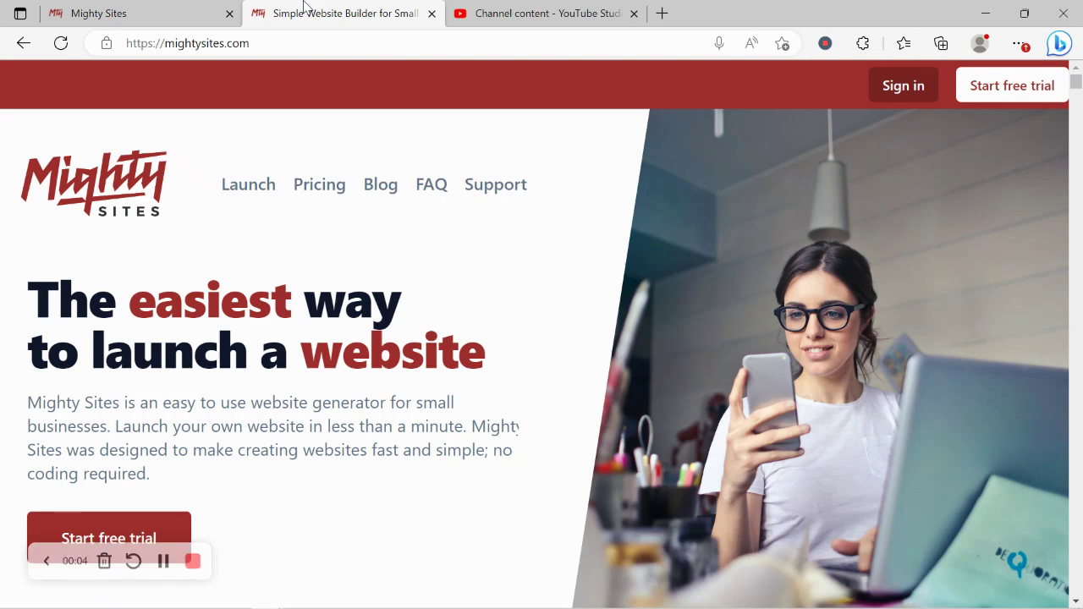
Step: Scroll the mightysites.com homepage past the features, blog and one-page sections to the instant templates heading
key("Down")
key("Down")
key("Down")
key("Down")
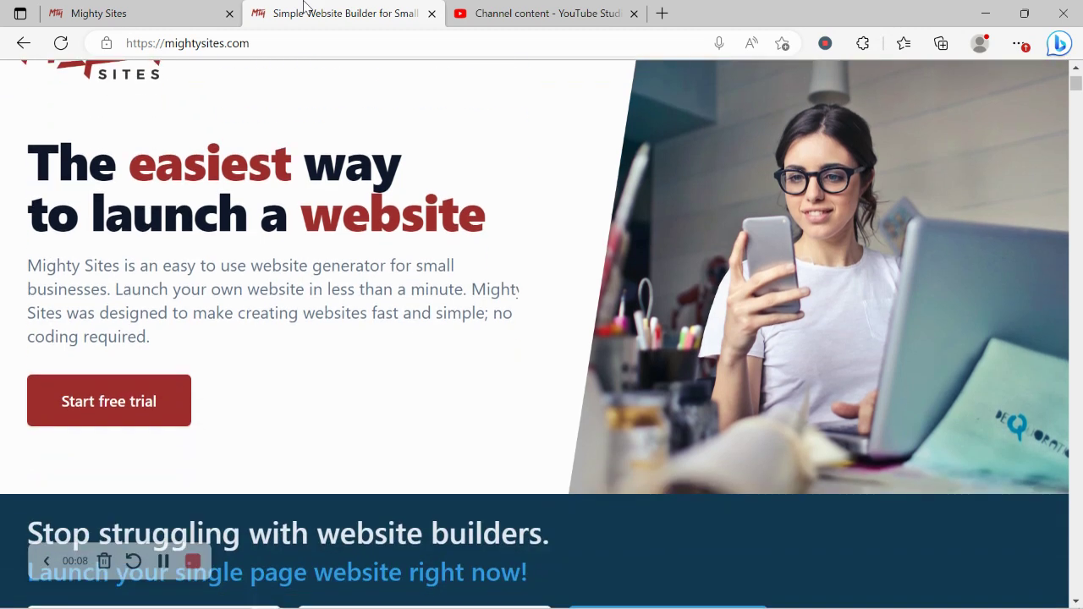
key("Down")
key("Down")
key("Down")
key("Down")
key("Down")
key("Down")
key("Down")
key("Down")
key("Down")
key("Down")
key("Down")
key("Down")
key("Down")
key("Down")
key("Down")
key("Down")
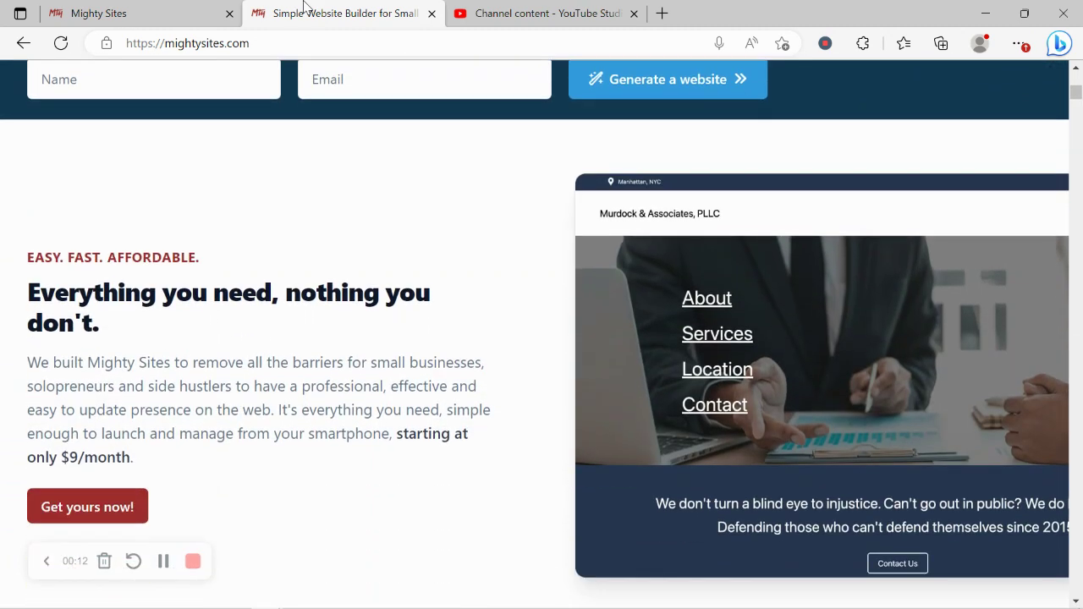
key("Down")
key("Down")
key("Down")
key("Down")
key("Down")
key("Down")
key("Down")
key("Down")
key("Down")
key("Down")
key("Down")
key("Down")
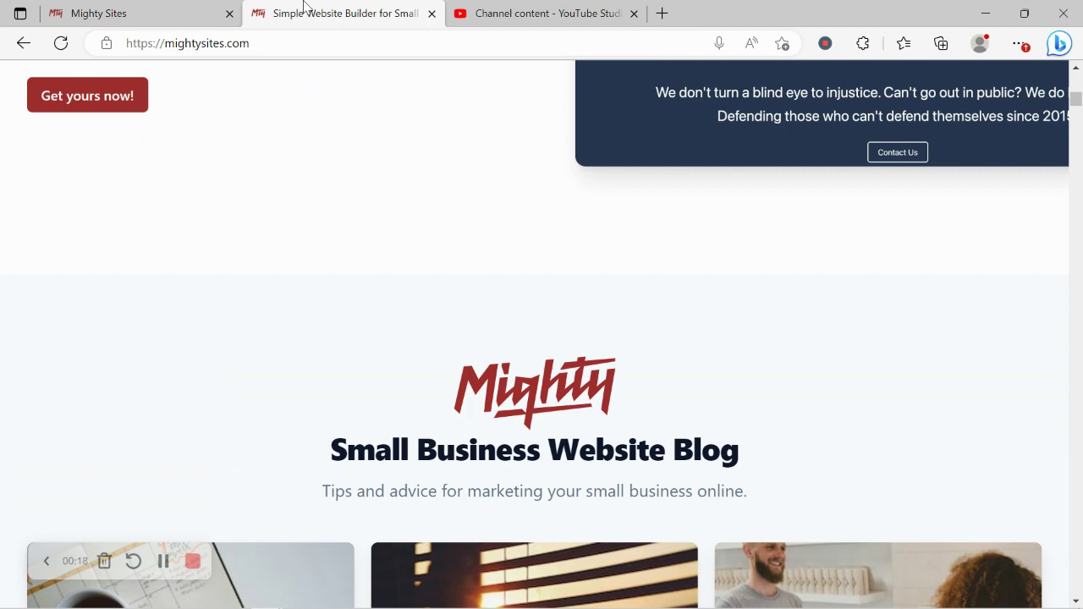
key("Down")
key("Down")
key("Down")
key("Down")
key("Down")
key("Down")
key("Down")
key("Down")
key("Down")
key("Down")
key("Down")
key("Down")
key("Down")
key("Down")
key("Down")
key("Down")
key("Down")
key("Down")
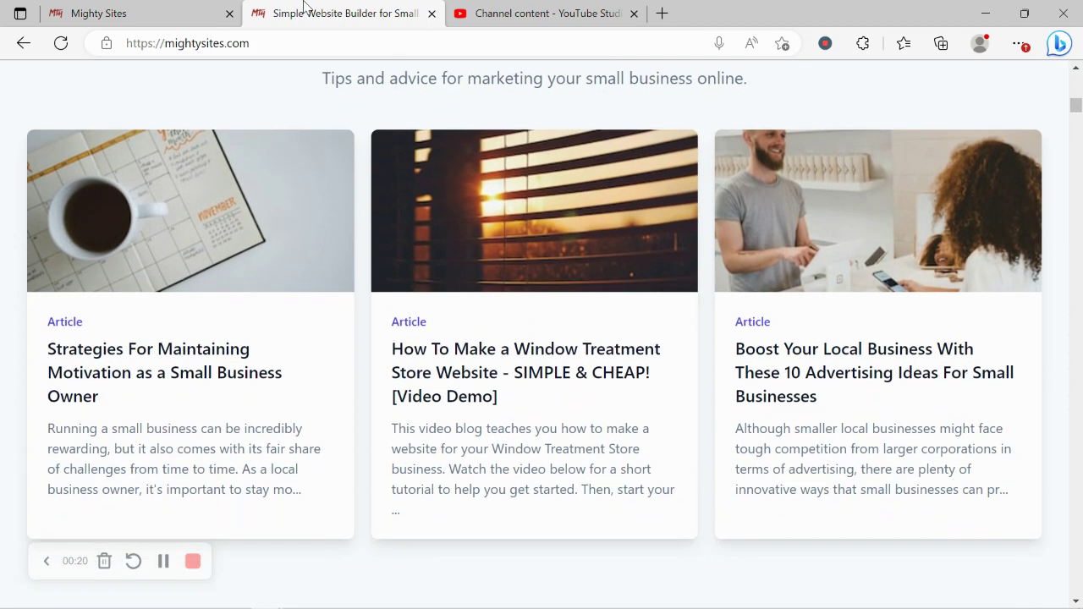
key("Down")
key("Down")
key("Down")
key("Down")
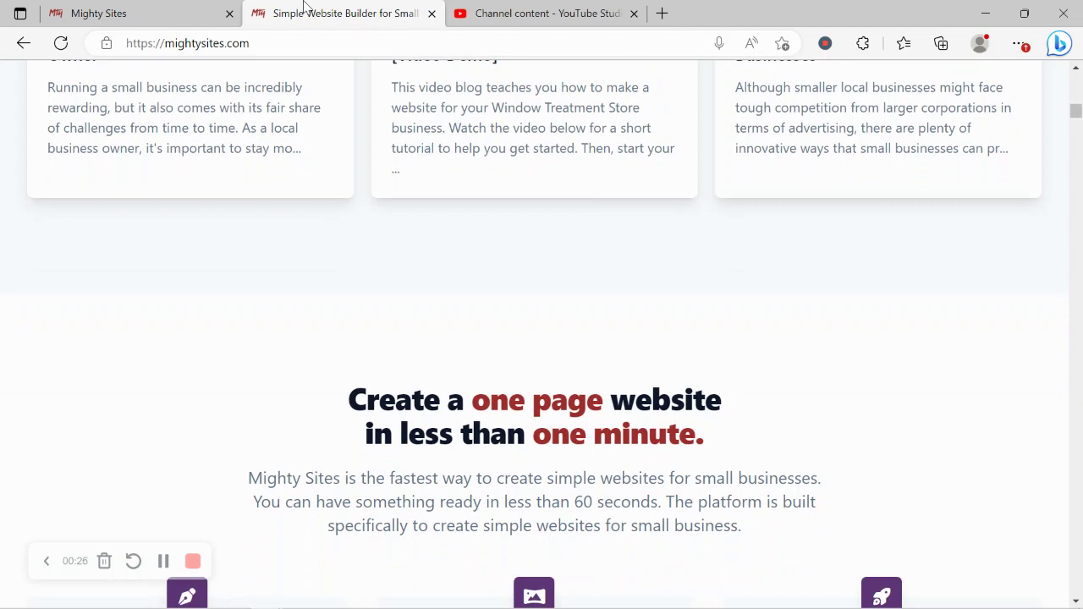
key("Down")
key("Down")
key("Down")
key("Down")
key("Down")
key("Down")
key("Down")
key("Down")
key("Down")
key("Down")
key("Down")
key("Down")
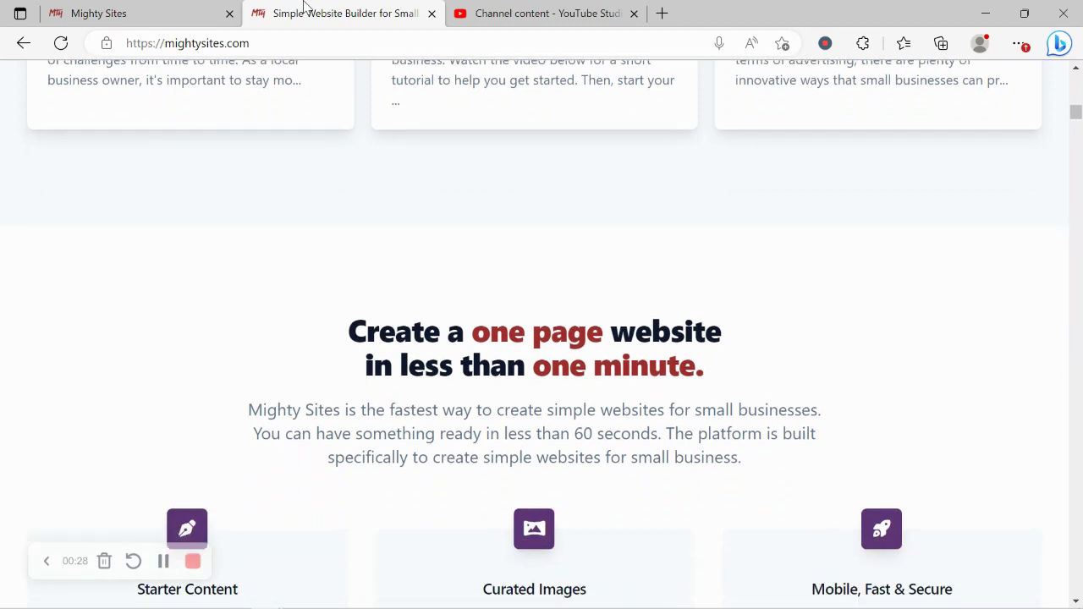
key("Down")
key("Down")
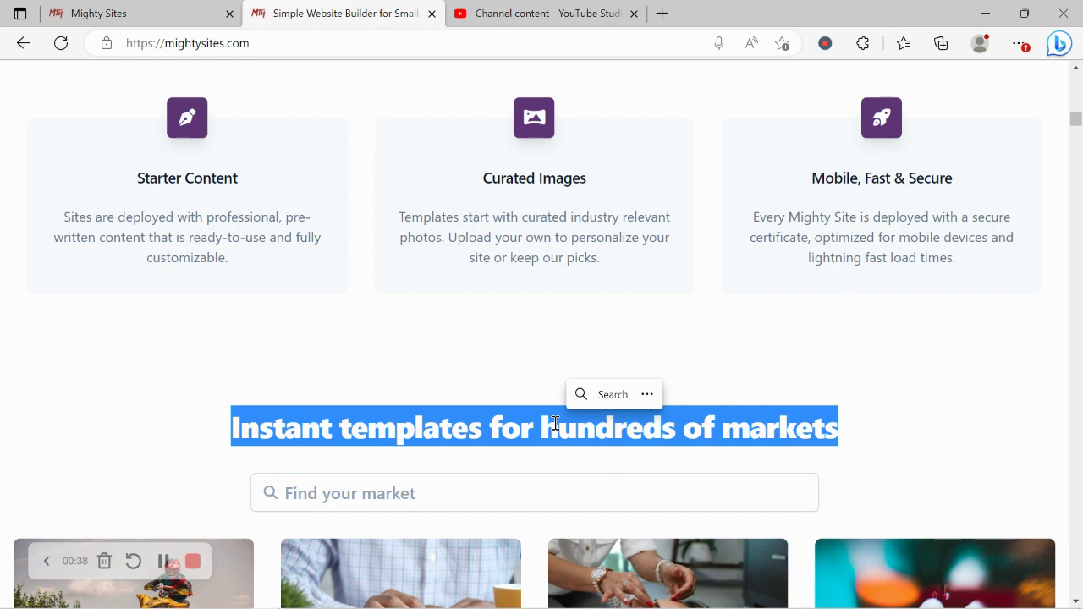
Step: Go to the new-site page and browse the grid of market templates
left_click(142, 10)
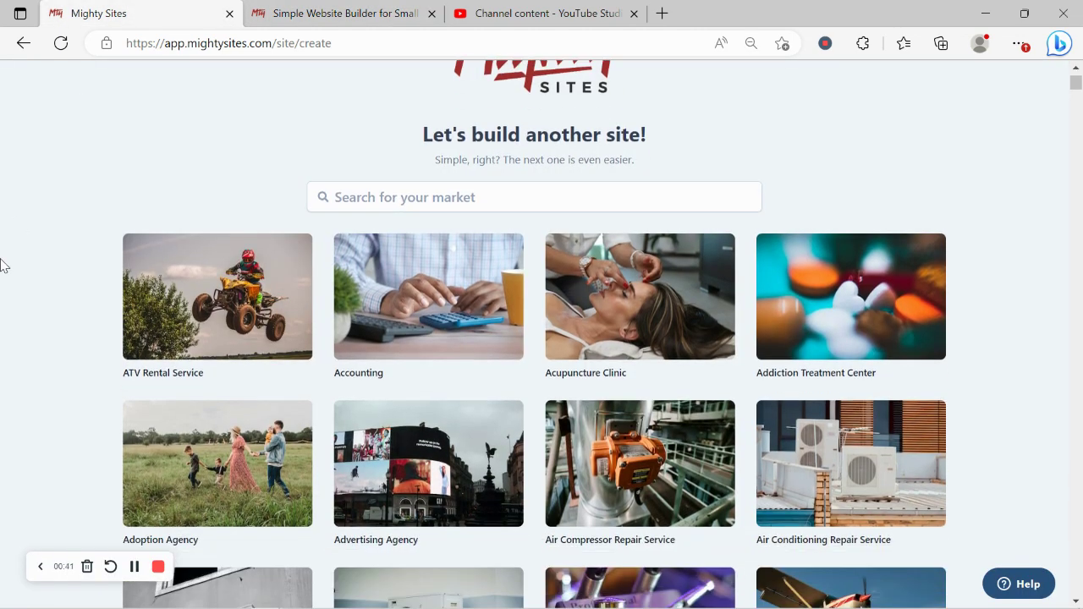
scroll(2, 265, "down", 2)
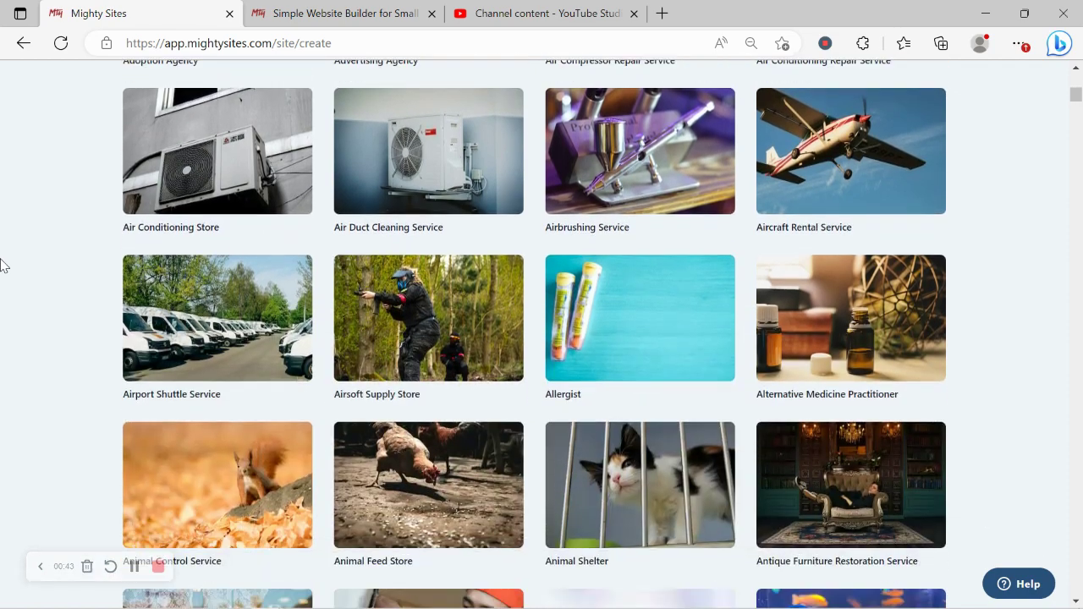
scroll(2, 266, "down", 8)
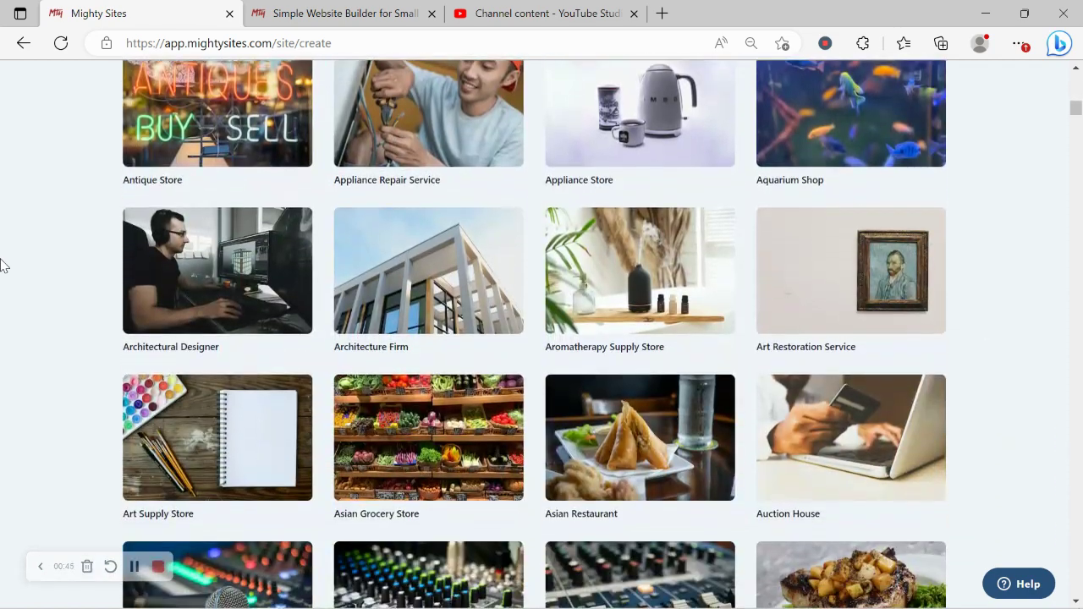
scroll(2, 266, "down", 8)
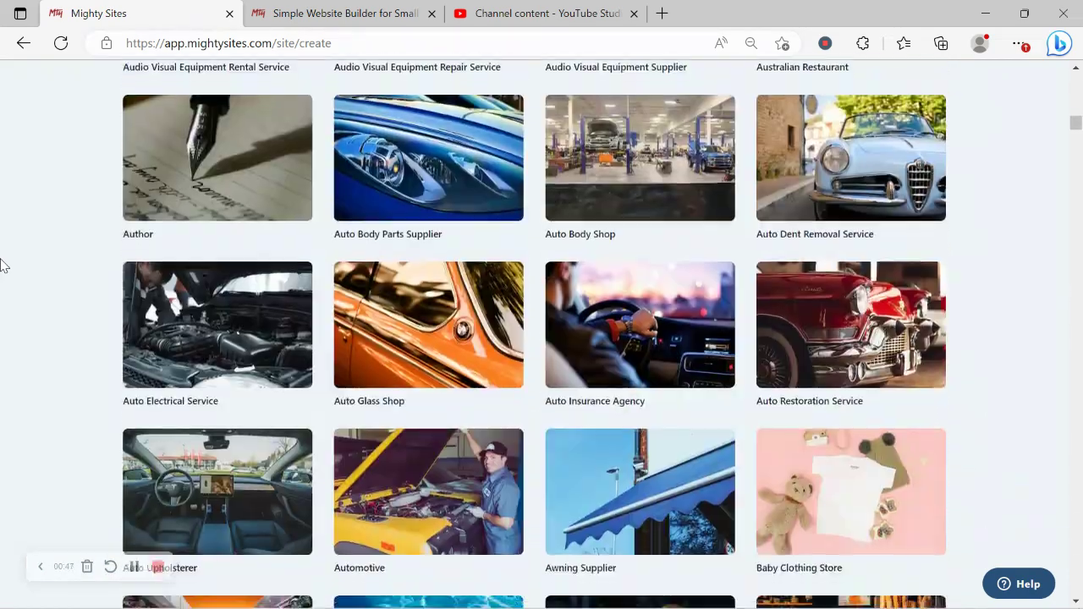
scroll(2, 265, "down", 9)
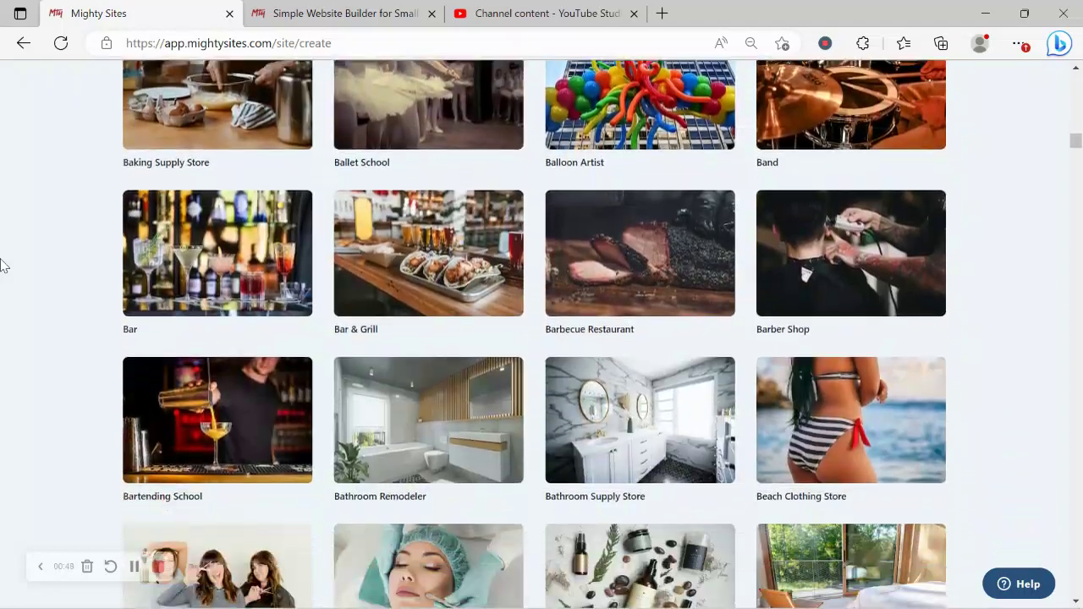
scroll(2, 266, "down", 9)
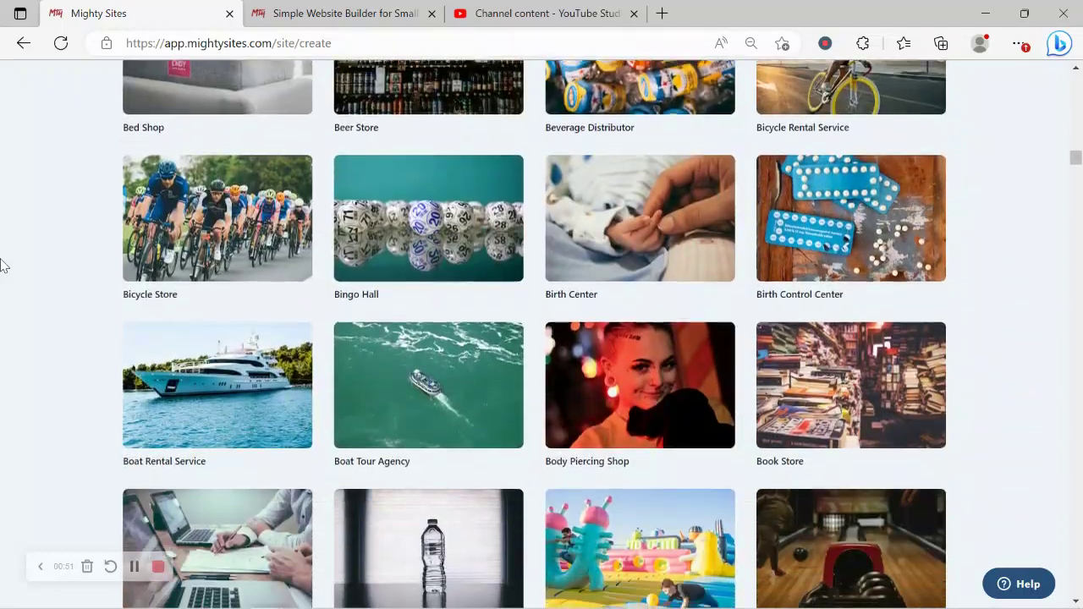
scroll(1, 265, "down", 9)
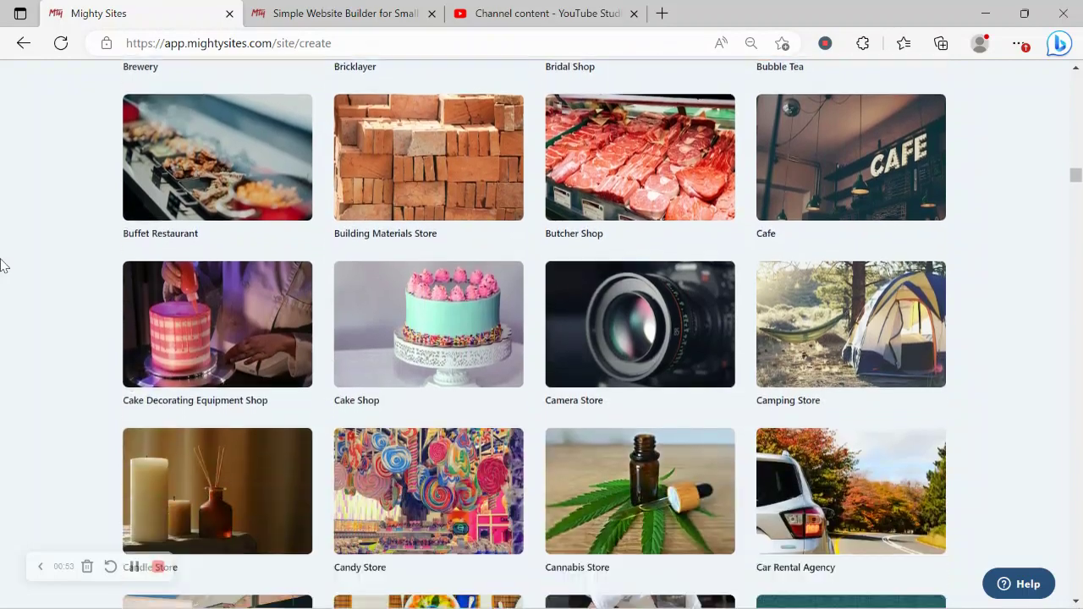
scroll(2, 265, "down", 9)
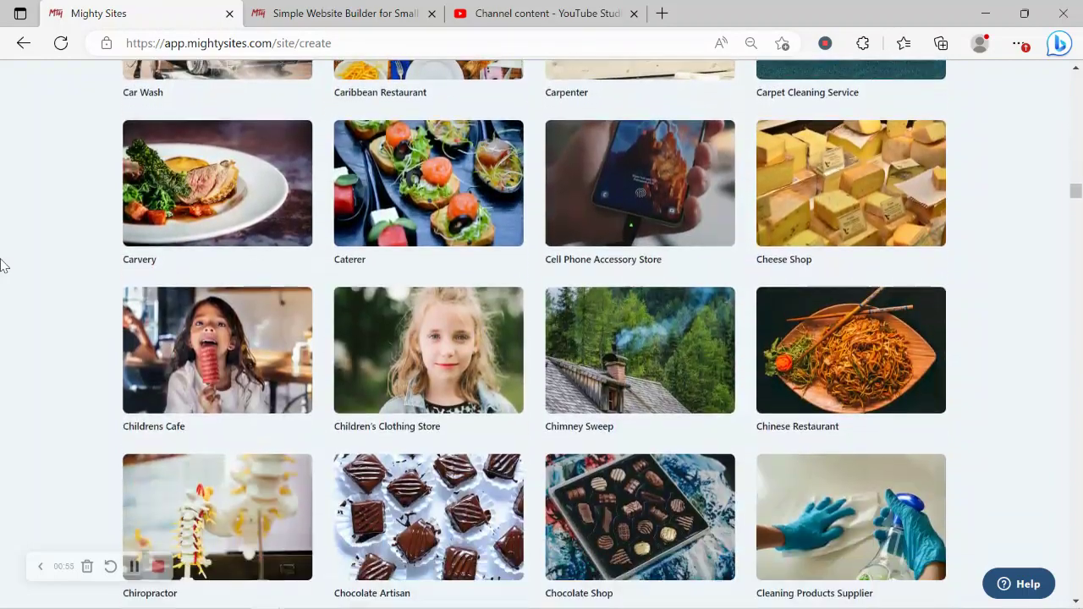
scroll(1, 266, "down", 2)
scroll(1, 266, "up", 8)
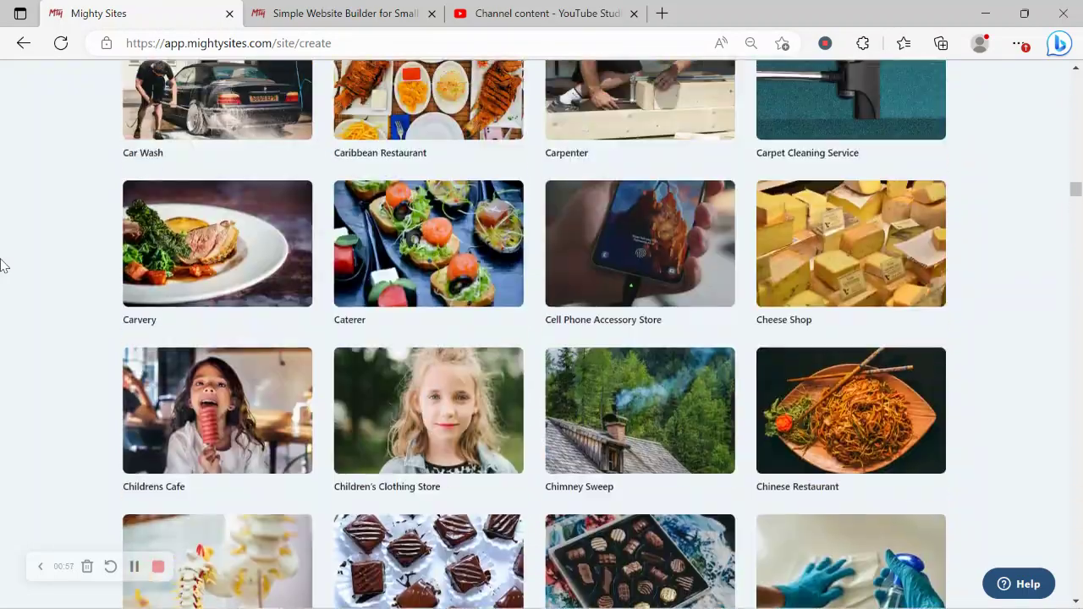
scroll(2, 266, "up", 20)
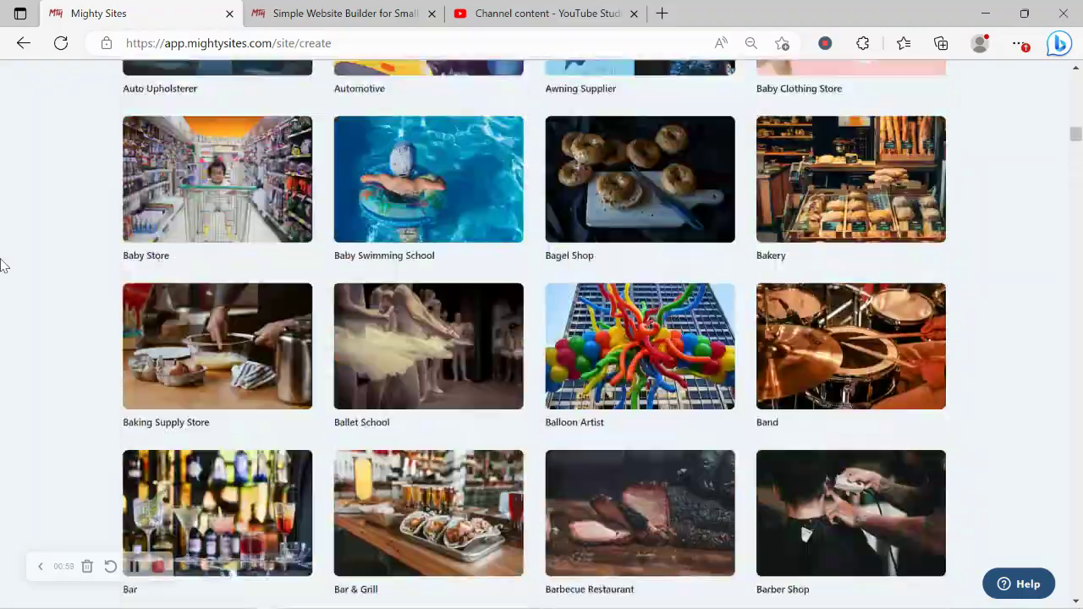
scroll(2, 266, "up", 12)
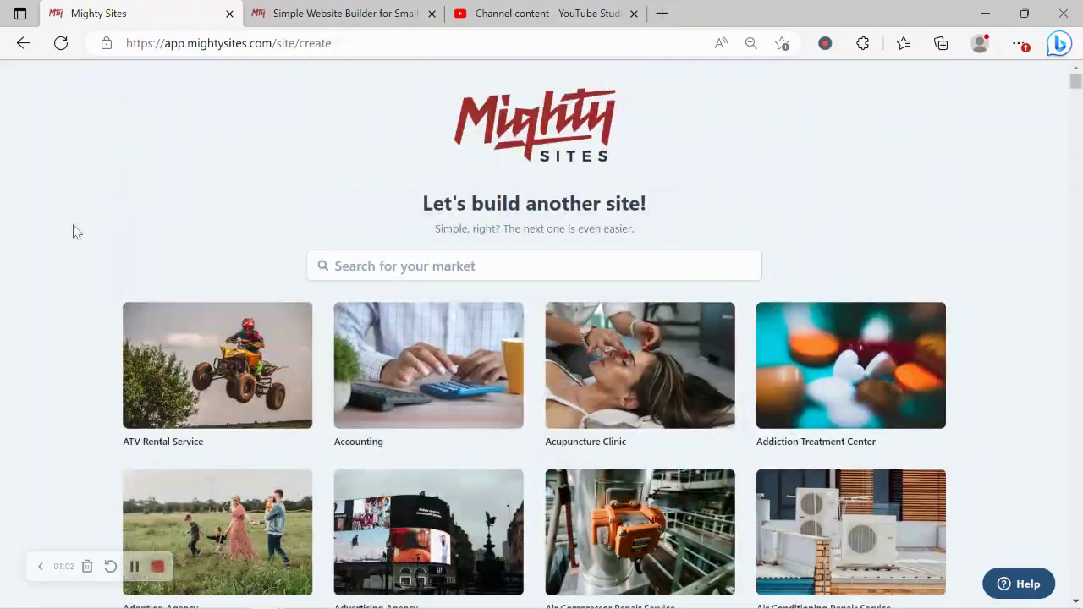
Step: Search the markets for 'eq' and start from the Equestrian Store template
left_click(411, 268)
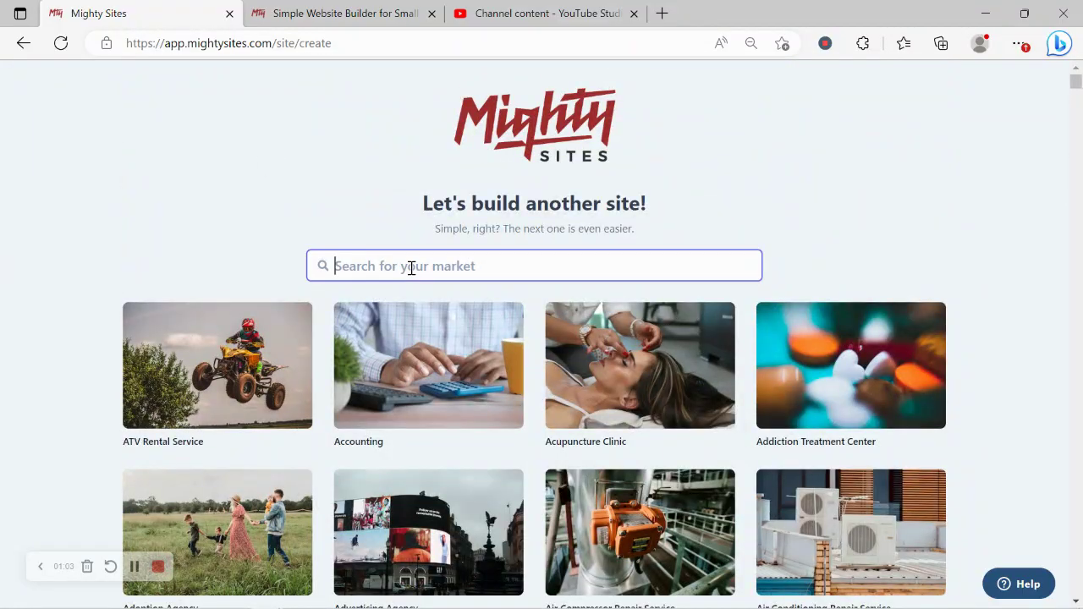
type("eq")
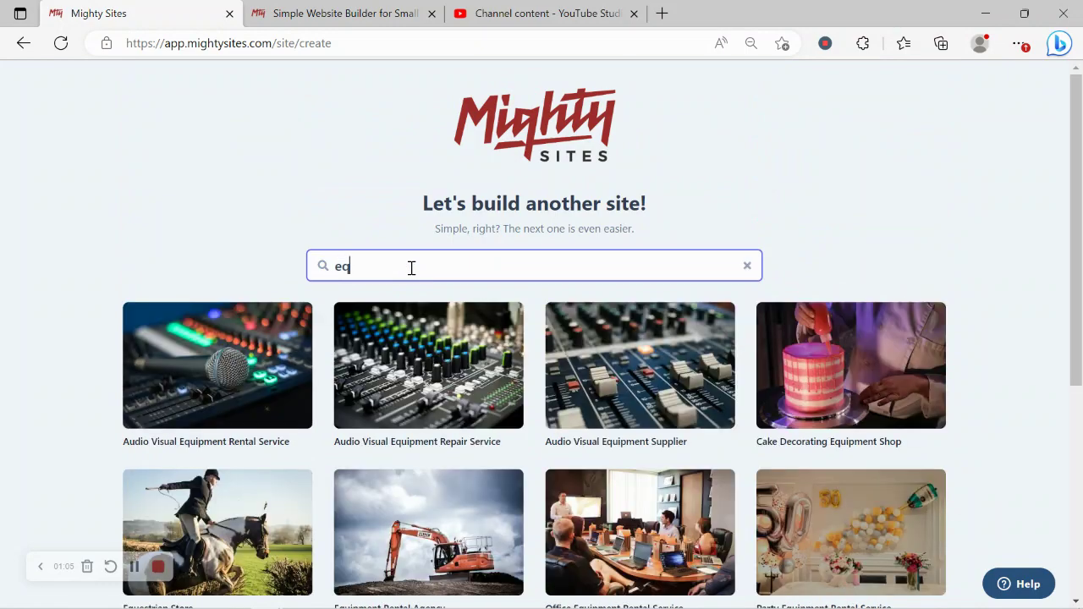
scroll(193, 414, "down", 3)
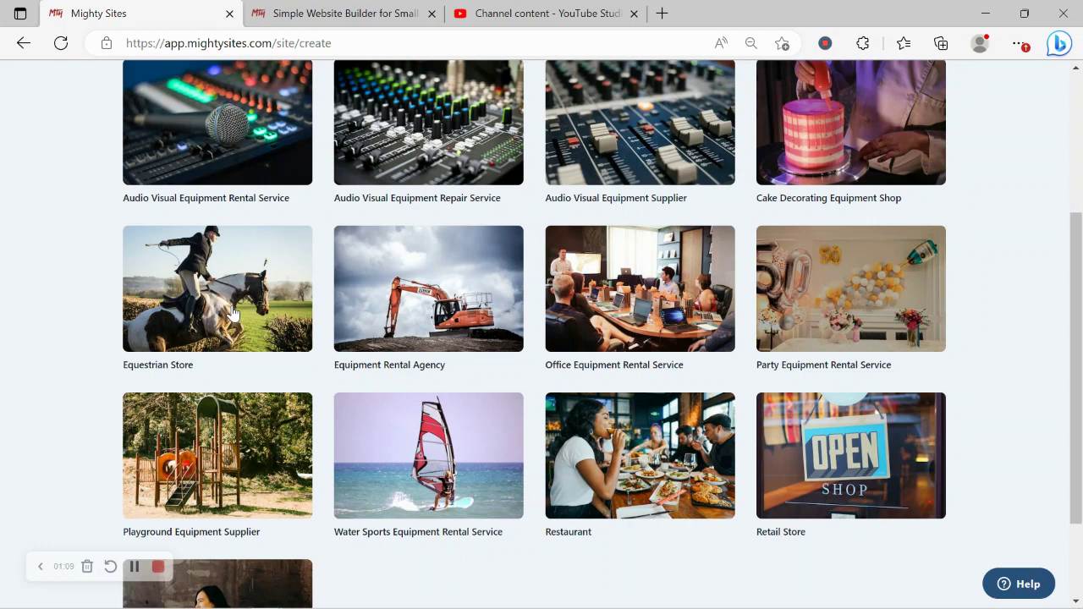
left_click(140, 291)
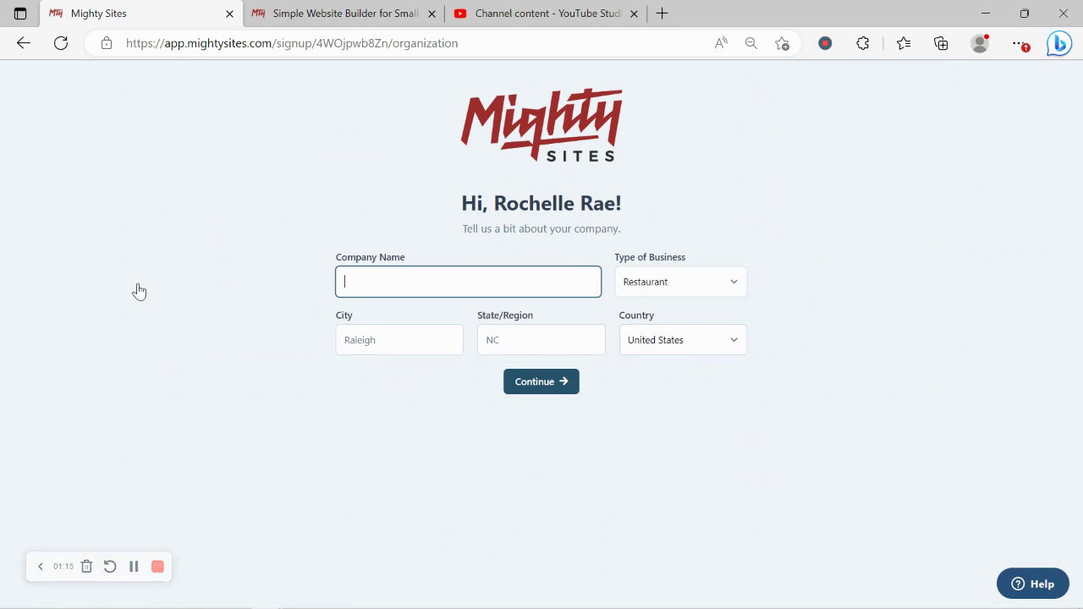
Step: Enter the company name 'Rochelle's Horse Suppliu' with capitalised words
key("Caps_Lock")
type("R")
key("Caps_Lock")
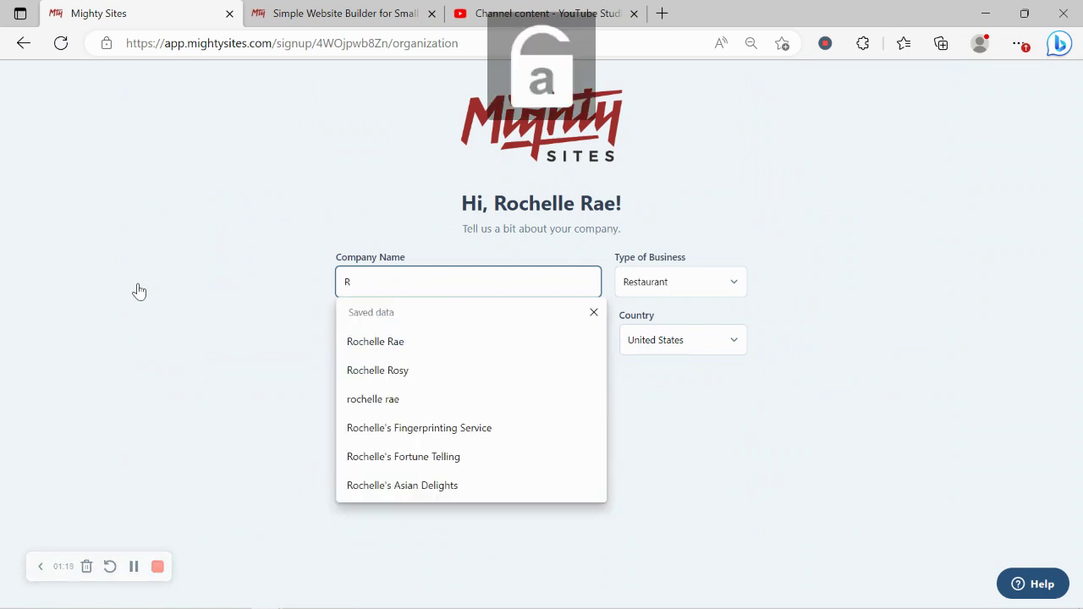
type("ochelle's")
key("Caps_Lock")
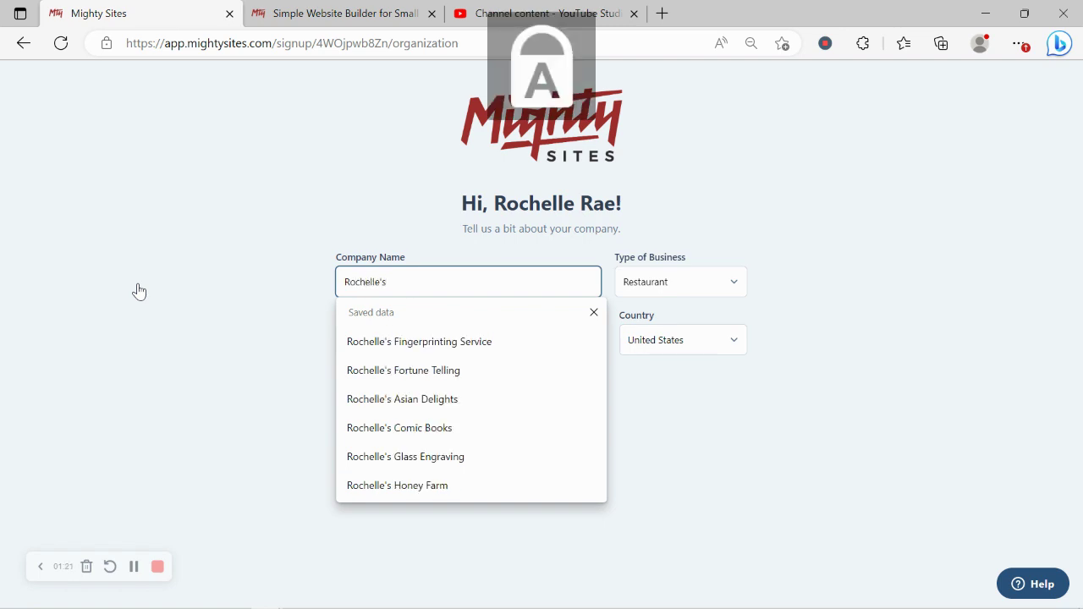
type("H")
key("Caps_Lock")
type("or")
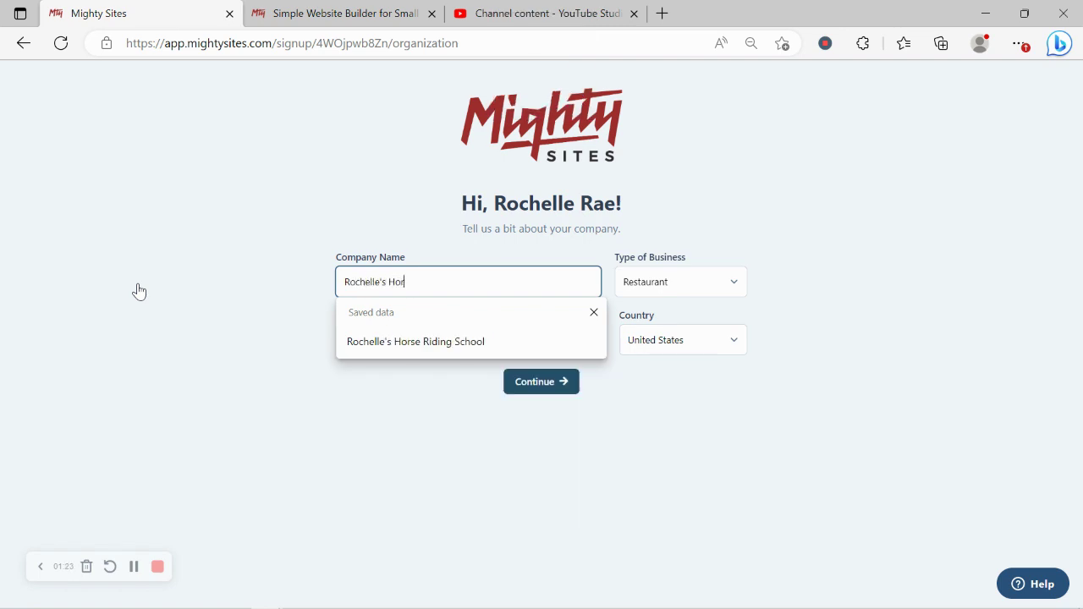
type("se")
key("Caps_Lock")
type("S")
key("Caps_Lock")
type("uppliu")
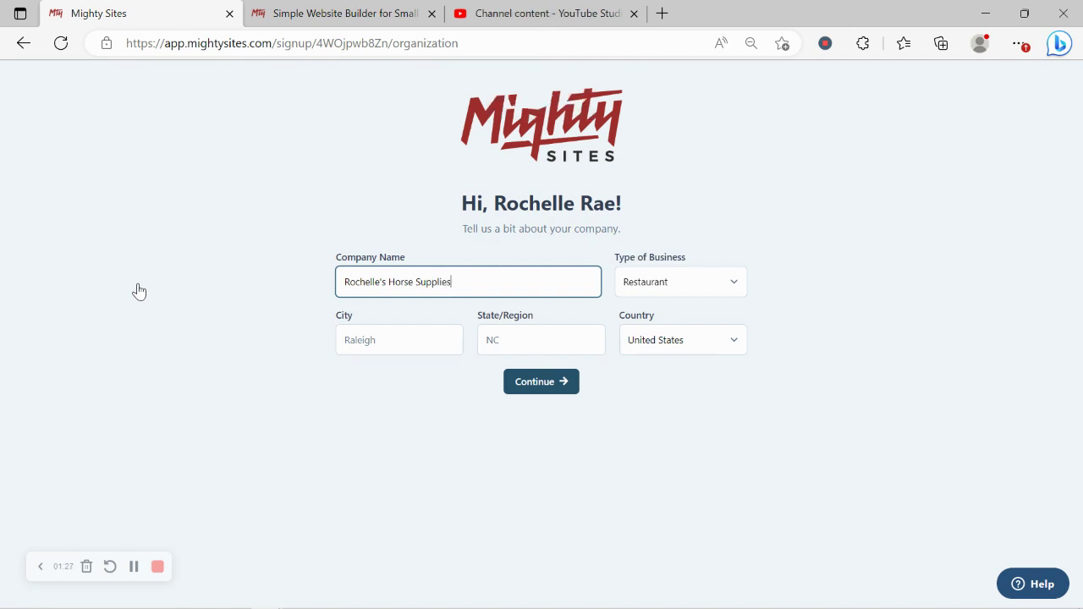
Step: Enter Denver as the city and Colorado as the state, then open the business type list
left_click(397, 339)
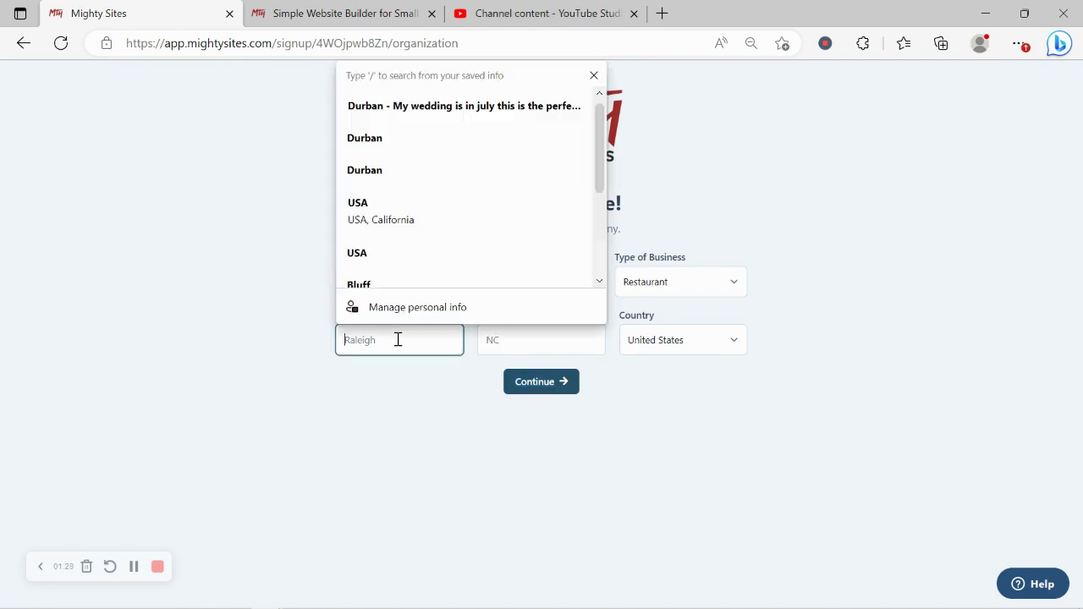
key("Caps_Lock")
type("D")
key("Caps_Lock")
type("enver")
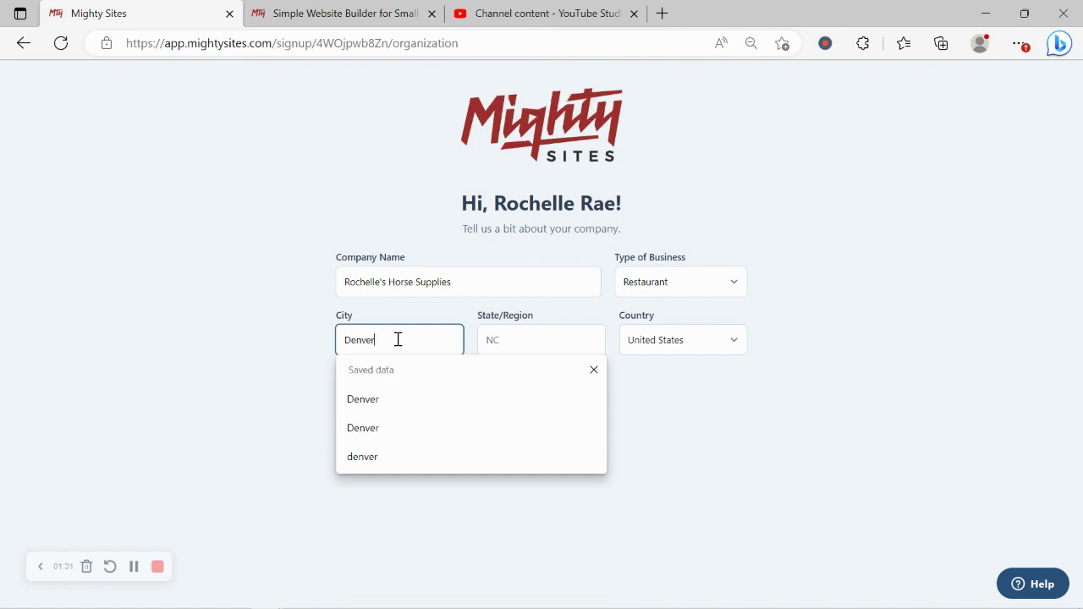
left_click(510, 336)
key("Caps_Lock")
type("C")
key("Caps_Lock")
type("ol")
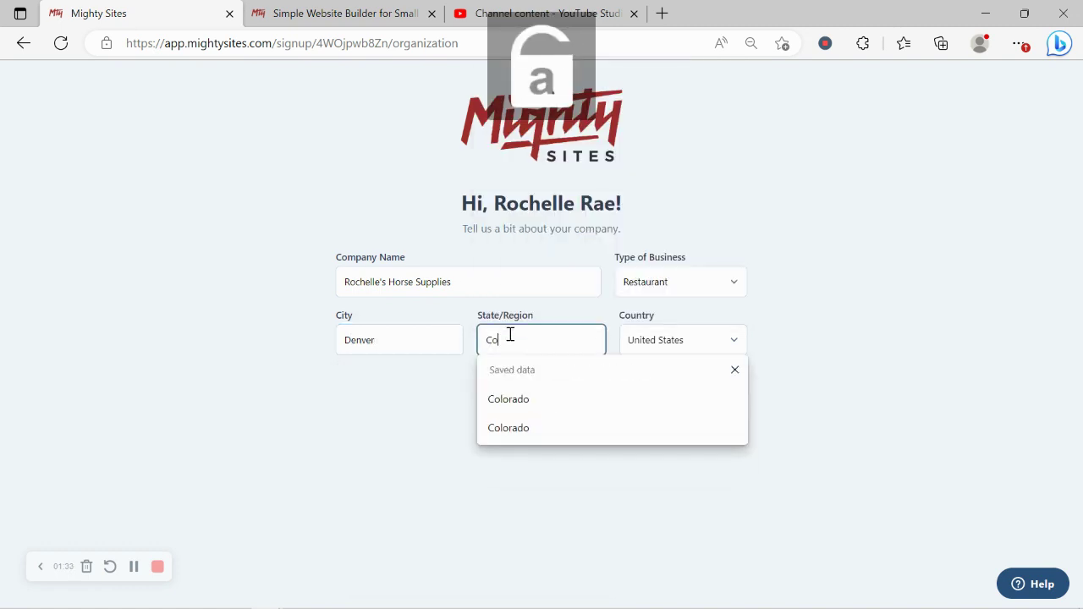
type("orad")
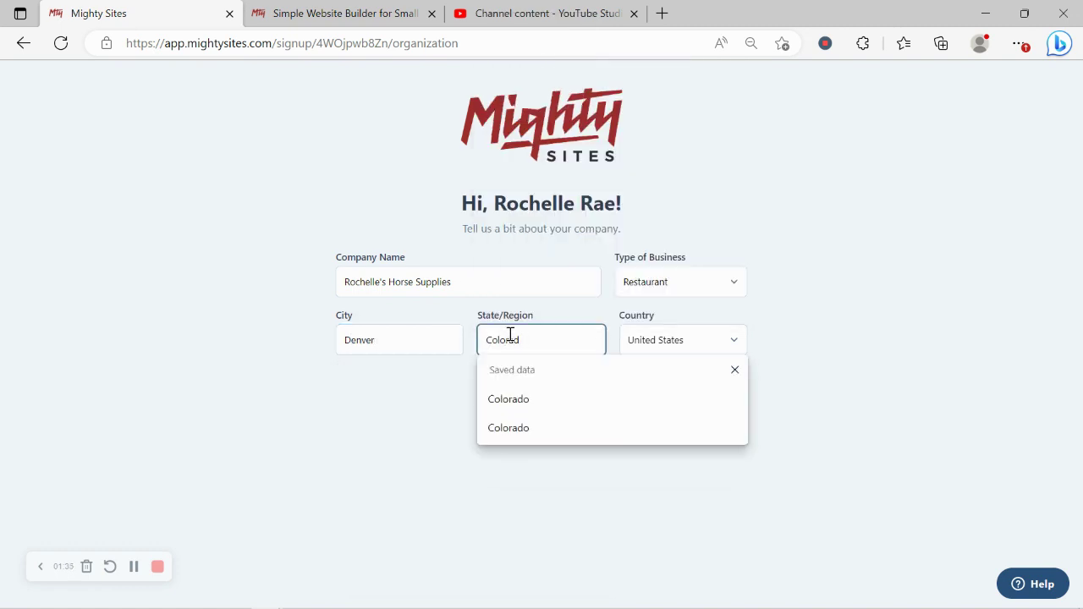
type("o")
left_click(688, 279)
Step: Choose Retail as the business type and submit the company details to build the site
left_click(666, 321)
left_click(557, 377)
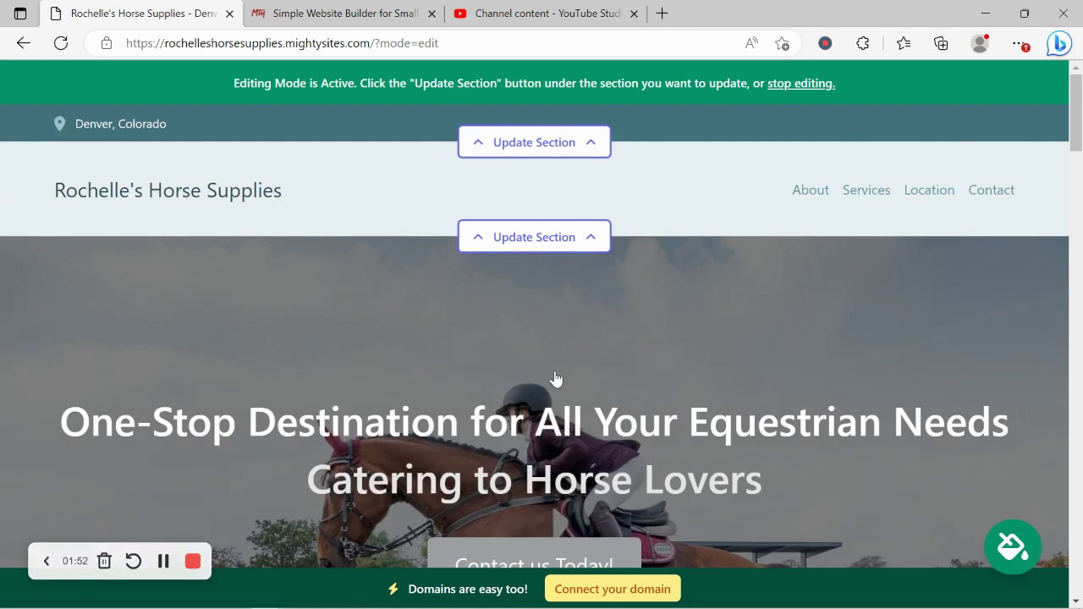
scroll(555, 378, "down", 5)
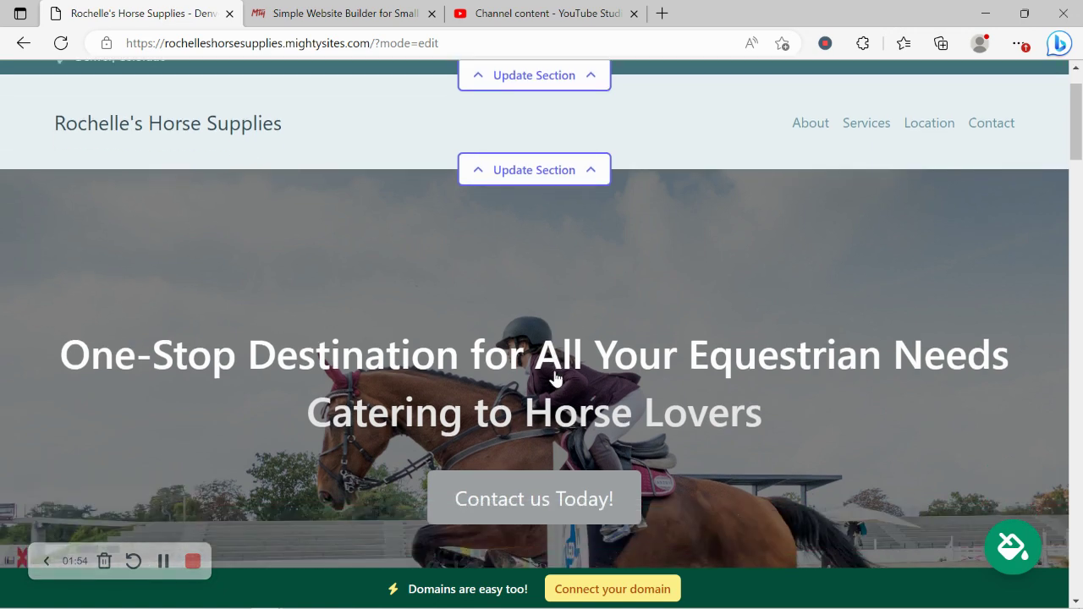
scroll(555, 378, "down", 3)
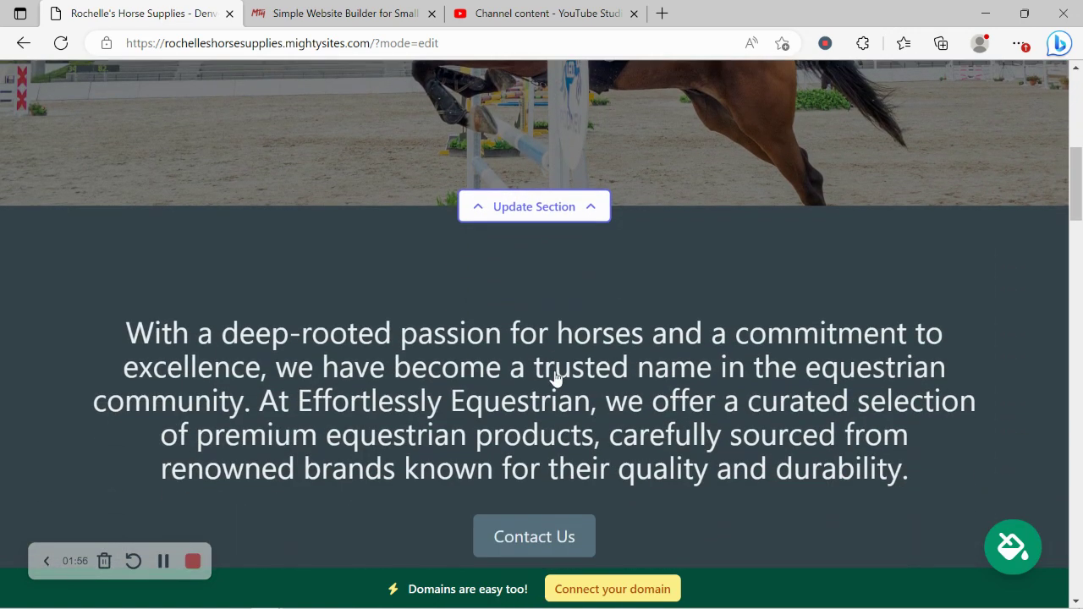
Step: Review the generated horse supplies site from top to bottom and return to the top
left_click_drag(97, 107, 933, 261)
left_click(771, 386)
scroll(771, 387, "down", 5)
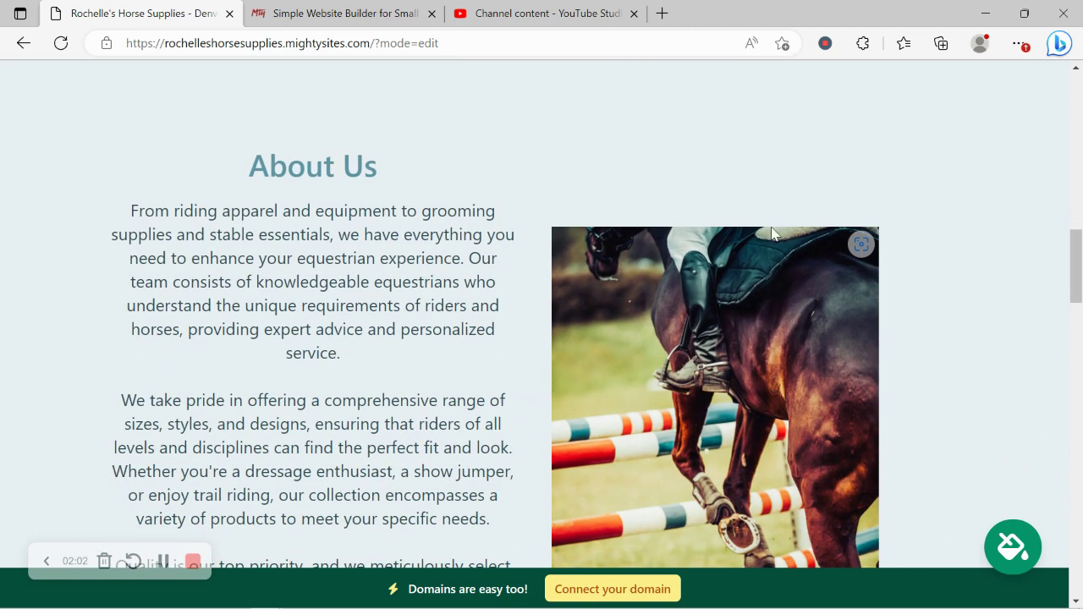
scroll(789, 294, "down", 2)
scroll(789, 294, "down", 1)
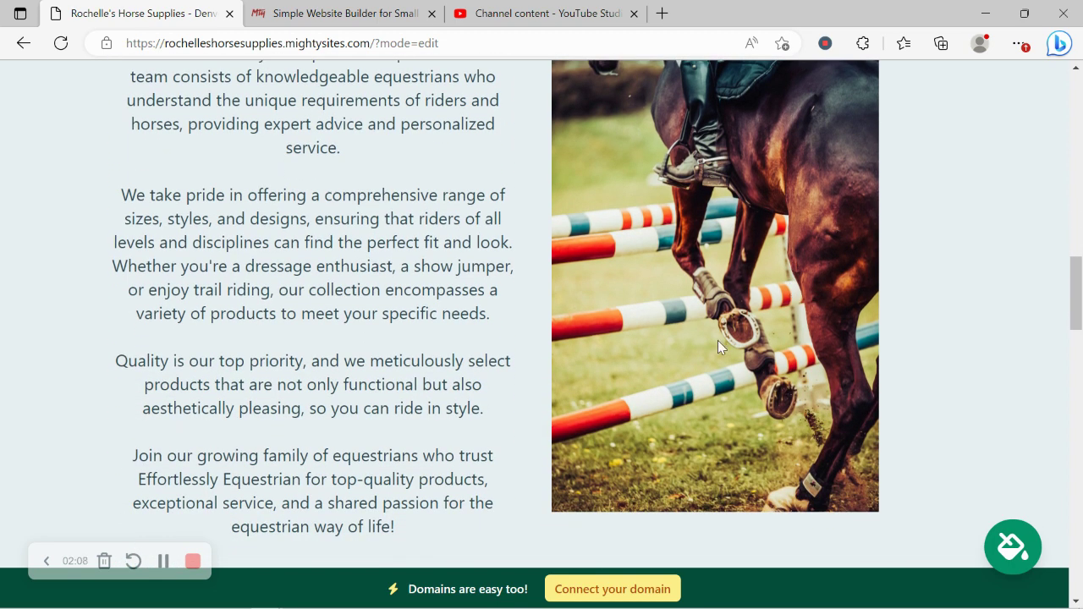
scroll(717, 340, "down", 4)
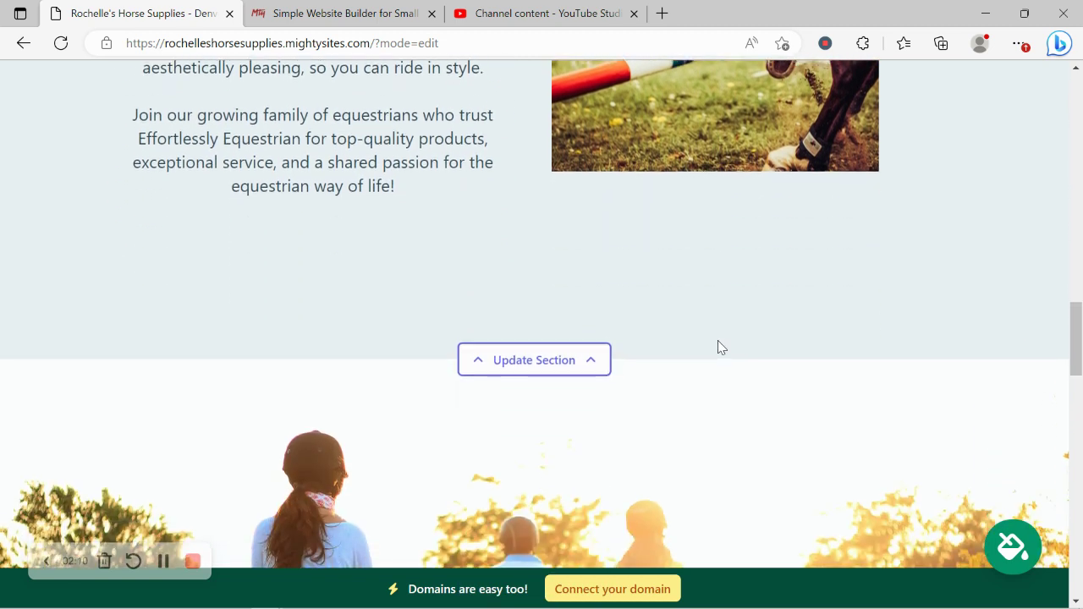
scroll(717, 346, "down", 3)
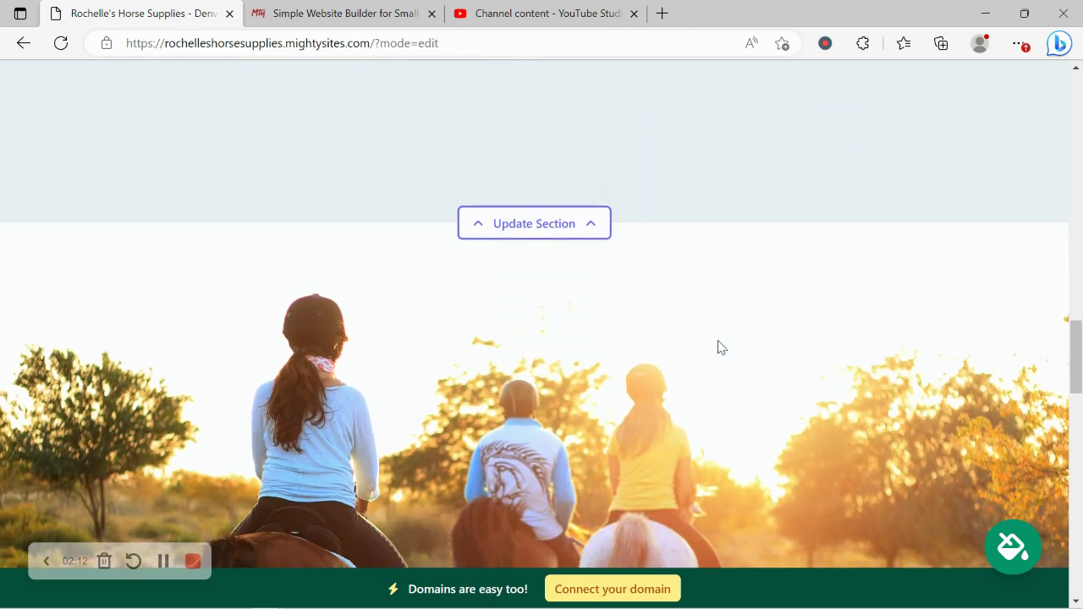
scroll(717, 346, "down", 2)
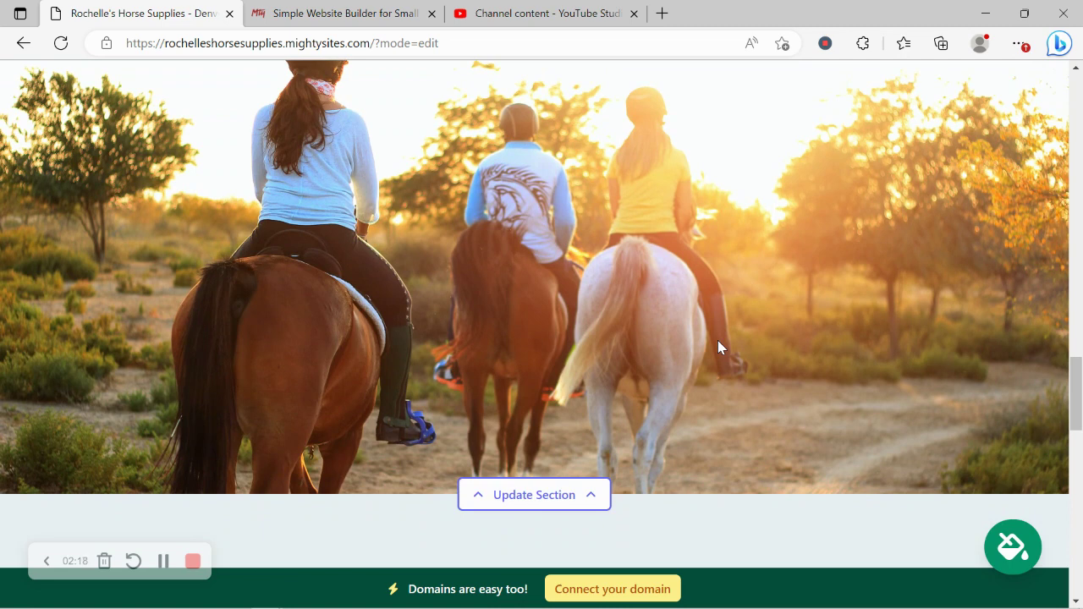
scroll(717, 343, "down", 2)
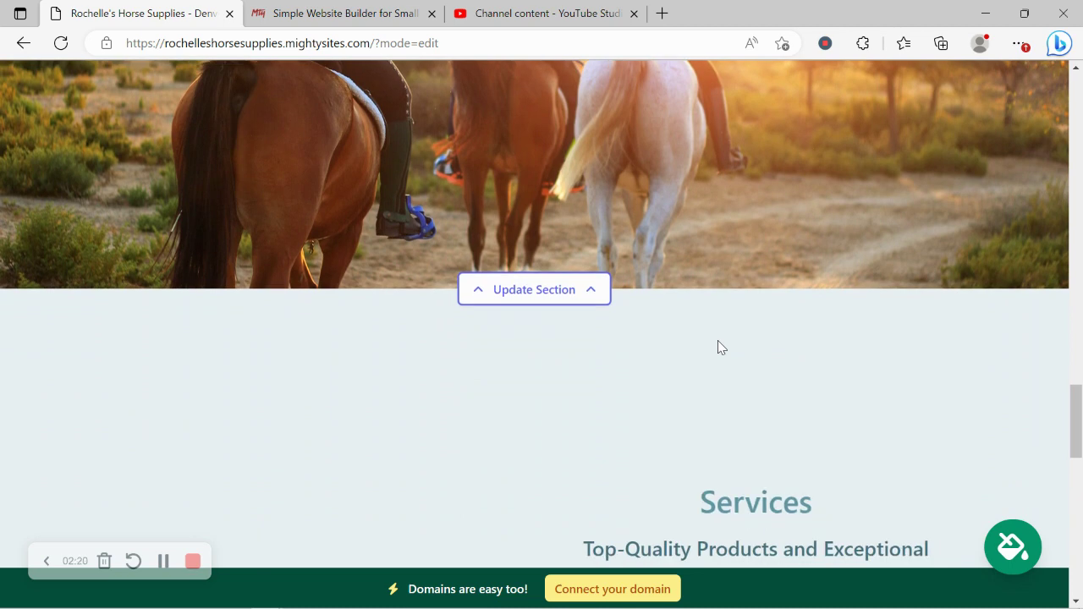
scroll(717, 340, "down", 2)
scroll(718, 340, "down", 1)
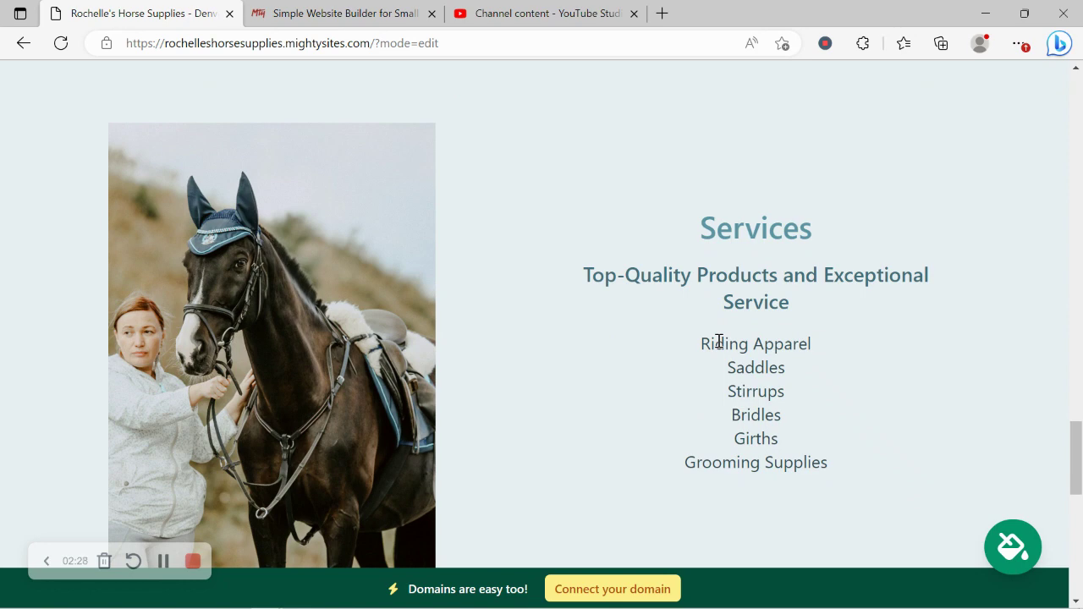
scroll(718, 340, "down", 5)
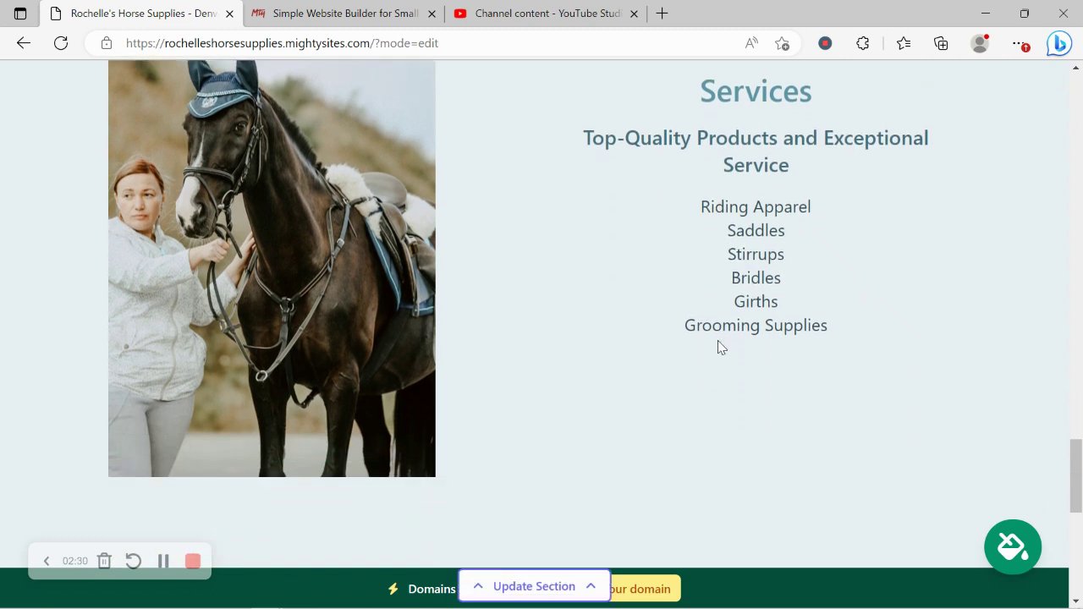
scroll(719, 347, "up", 4)
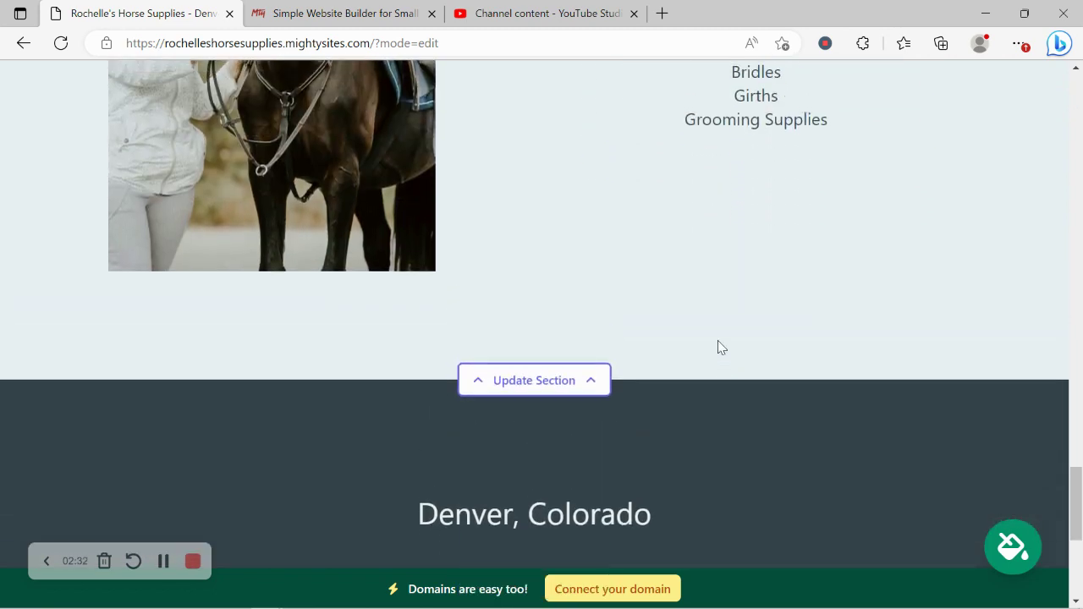
scroll(717, 342, "up", 4)
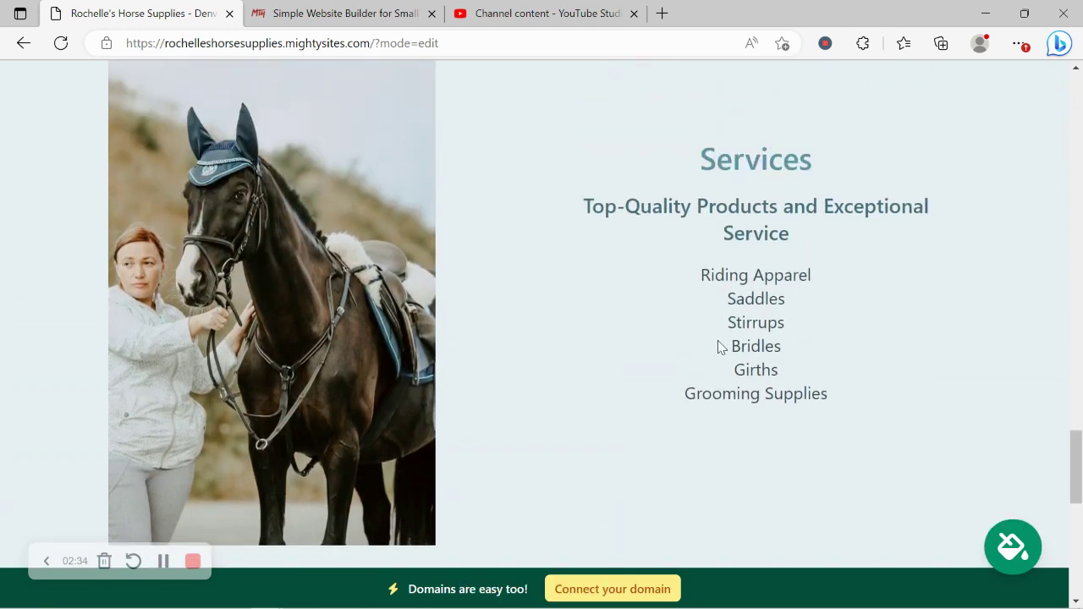
scroll(718, 346, "up", 15)
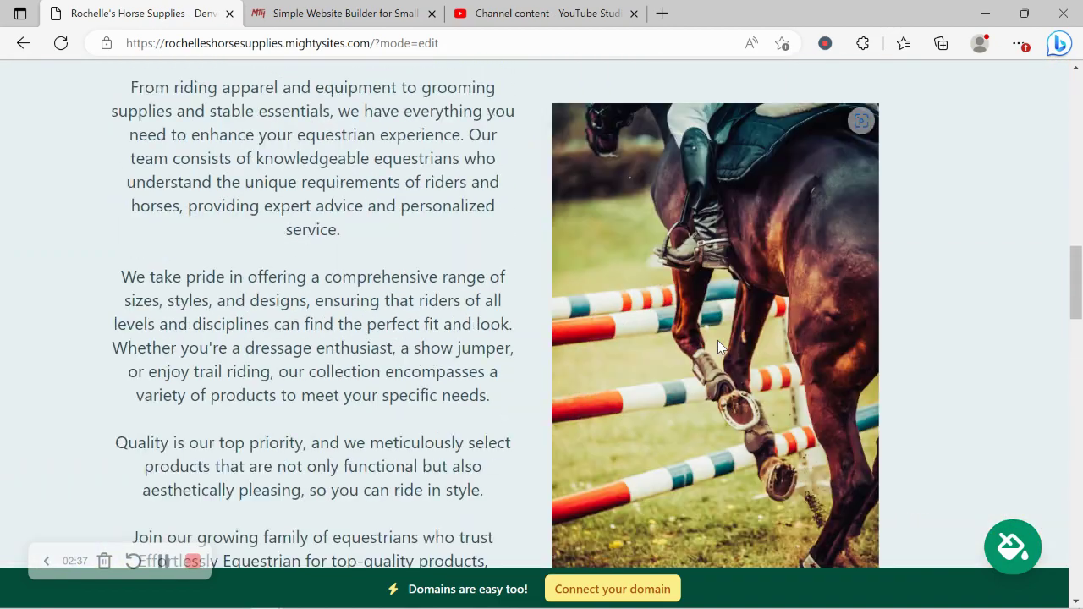
scroll(718, 342, "up", 10)
Step: In the header section, enter the organization's e-mail address and show it on the site
left_click(531, 145)
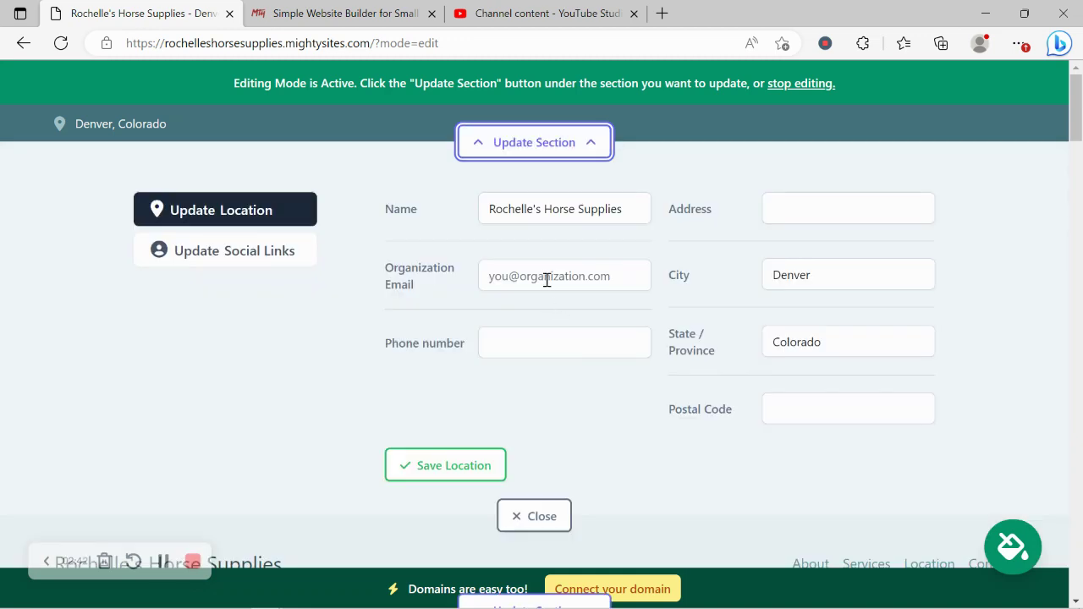
left_click(547, 278)
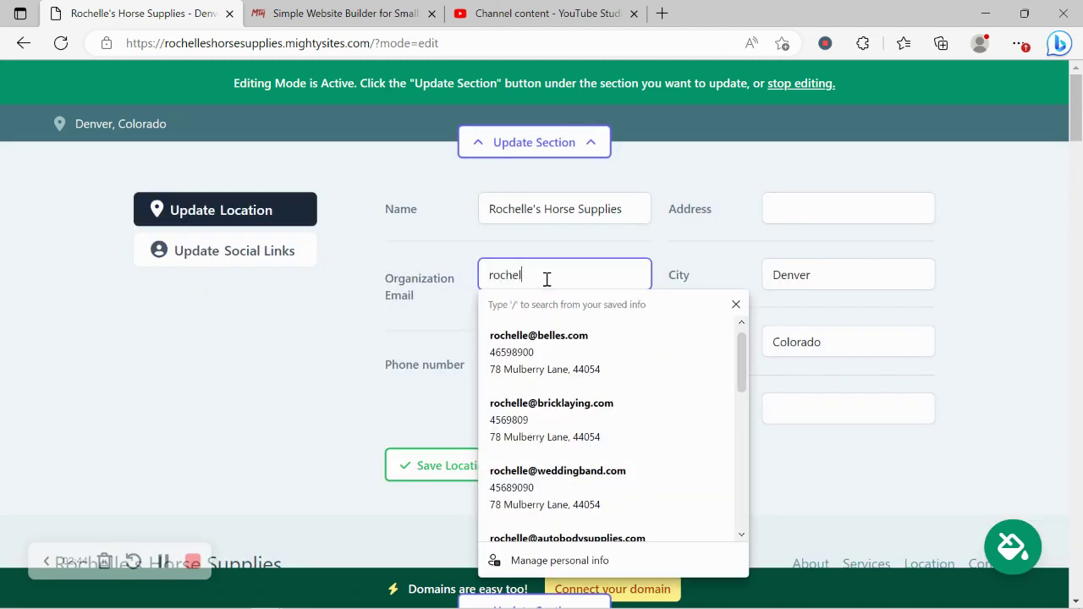
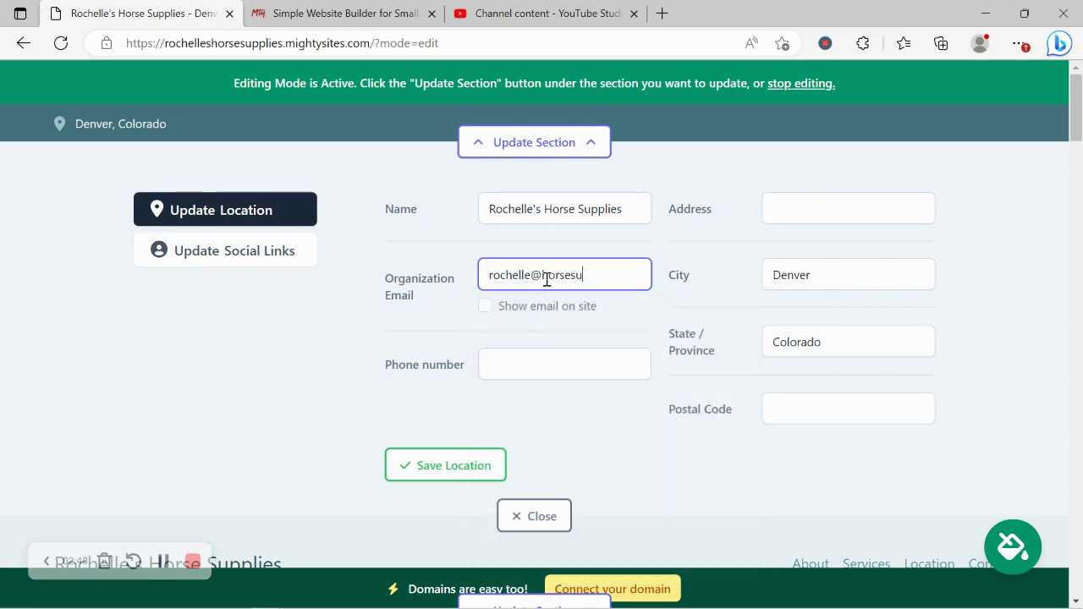
left_click(485, 305)
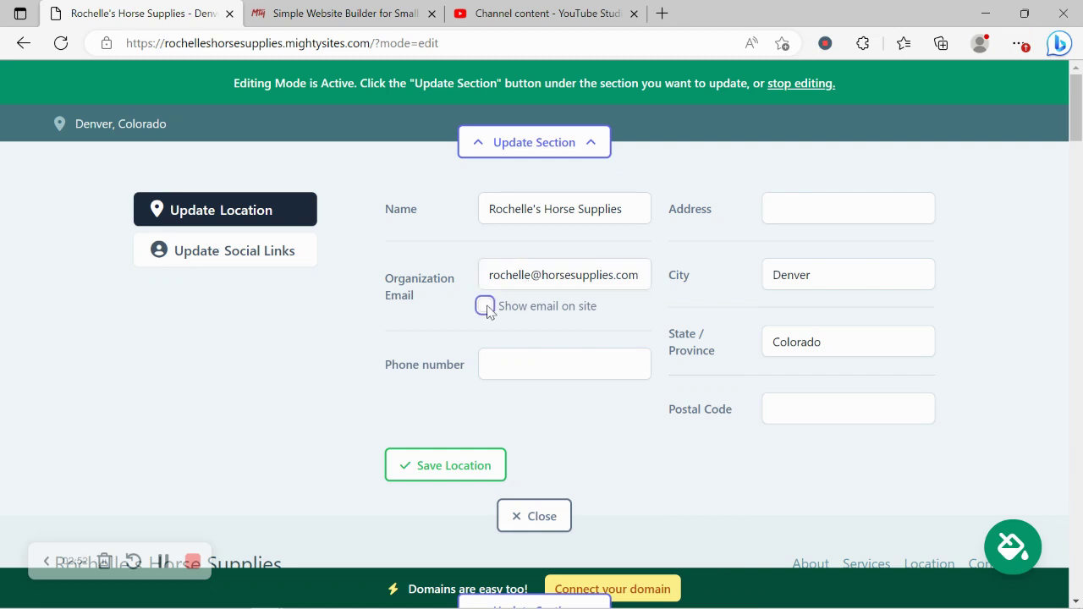
Step: Add the shop's phone number, autofill the street address from a saved entry, and save the location
left_click(503, 365)
type("455")
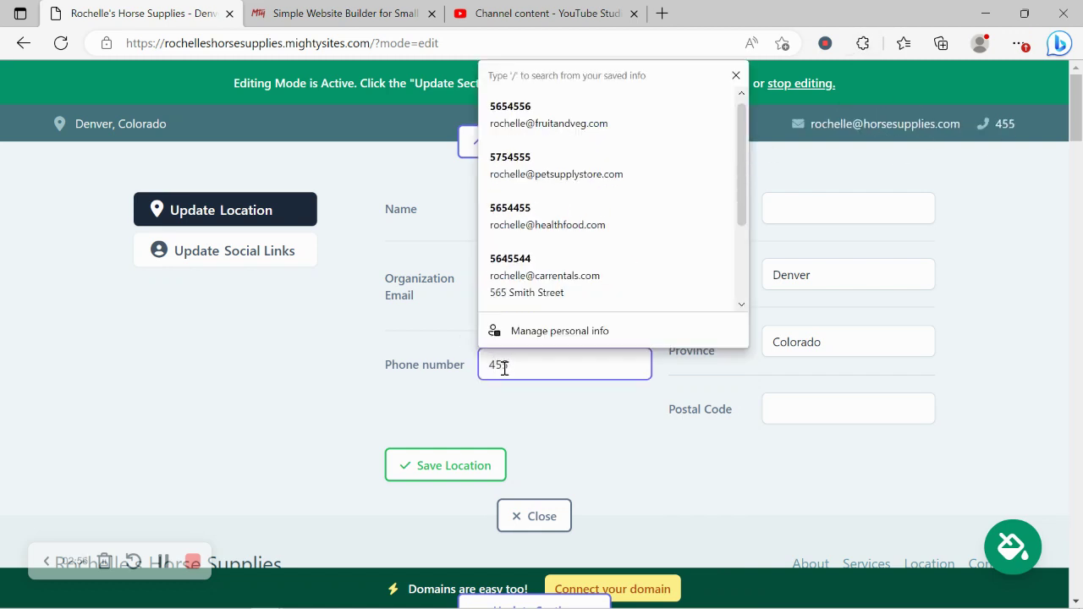
type("-9080")
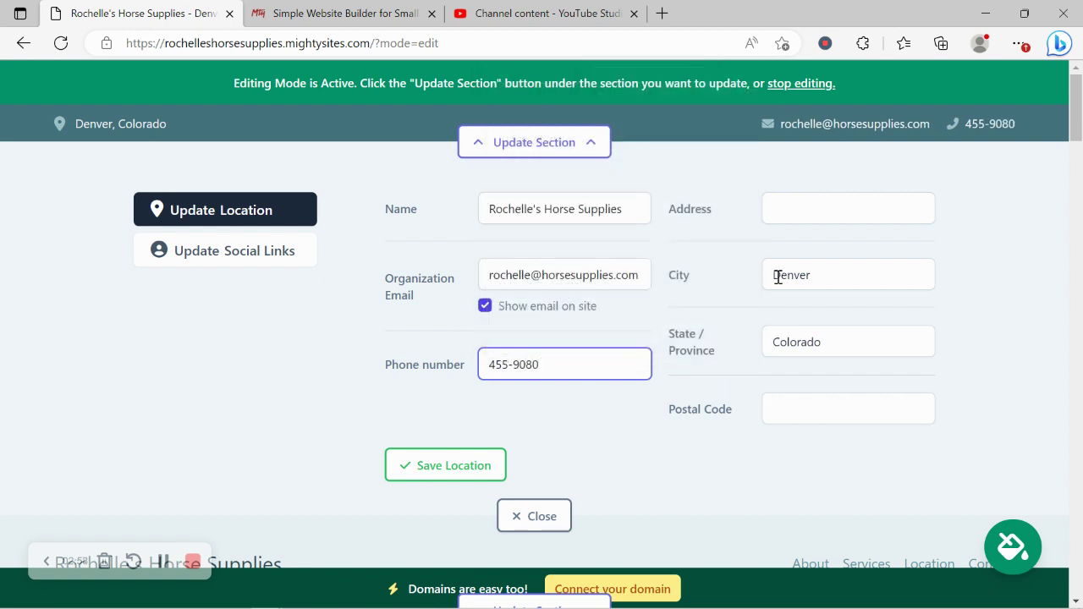
left_click(820, 205)
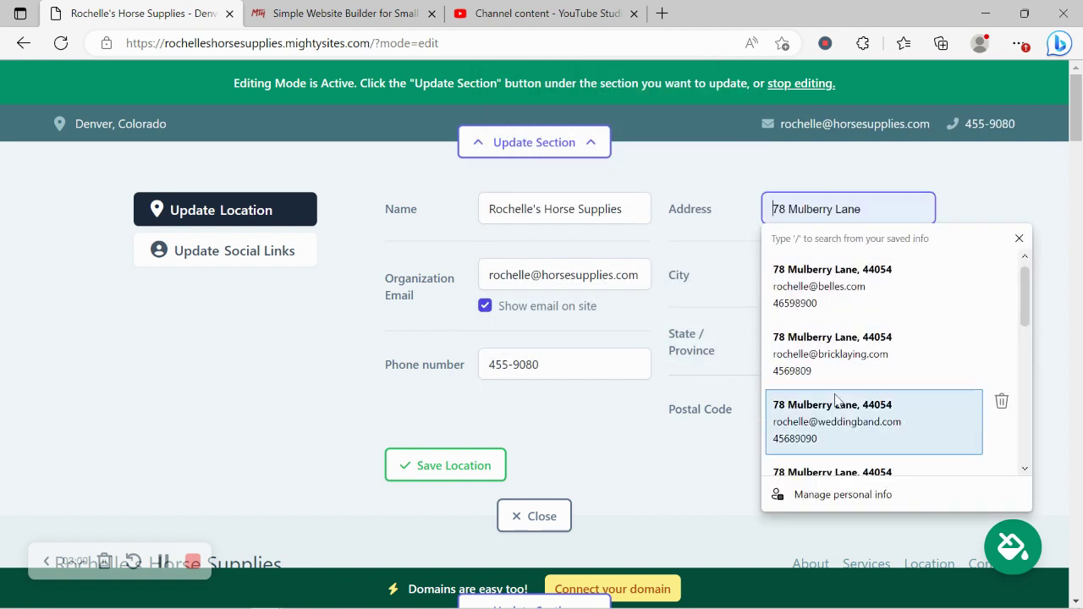
left_click(836, 363)
left_click(454, 461)
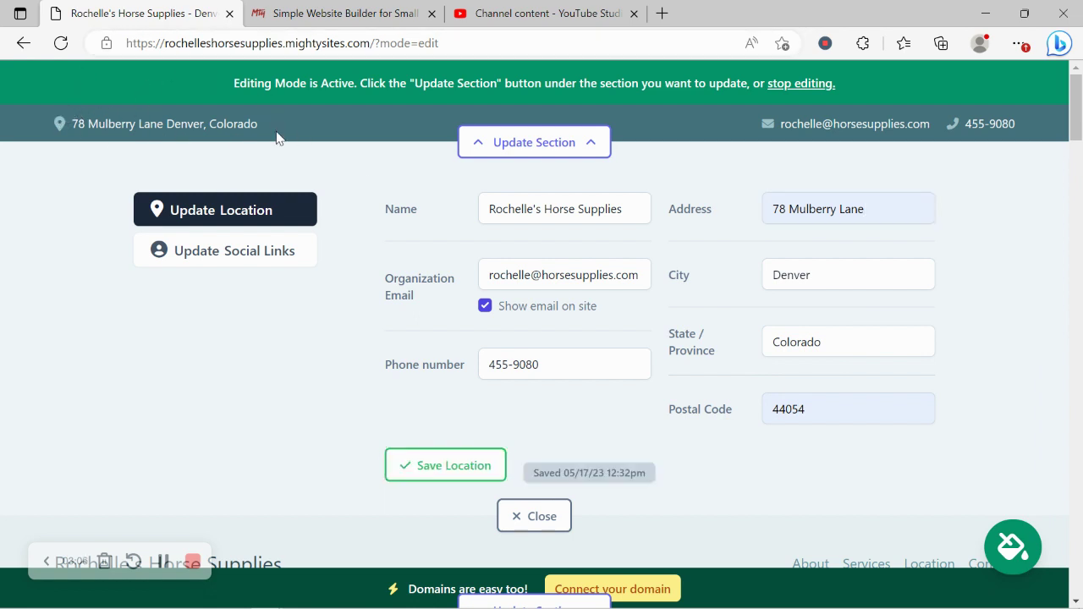
Step: Set the Instagram handle to mightysites and Twitter to mightysitesusa, then close the contact editor
left_click(254, 254)
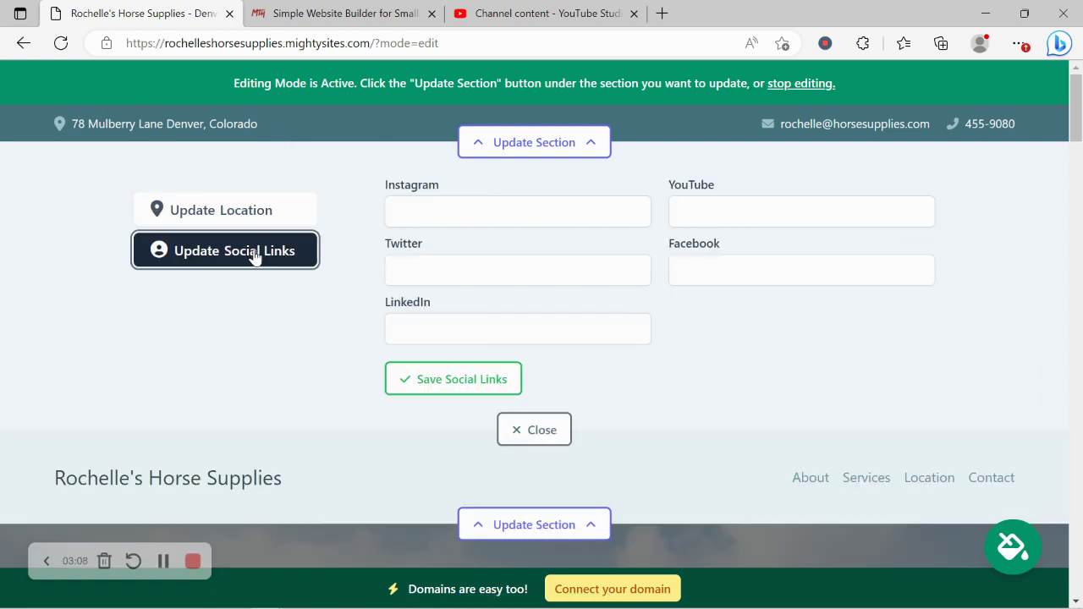
left_click(517, 215)
type("mi")
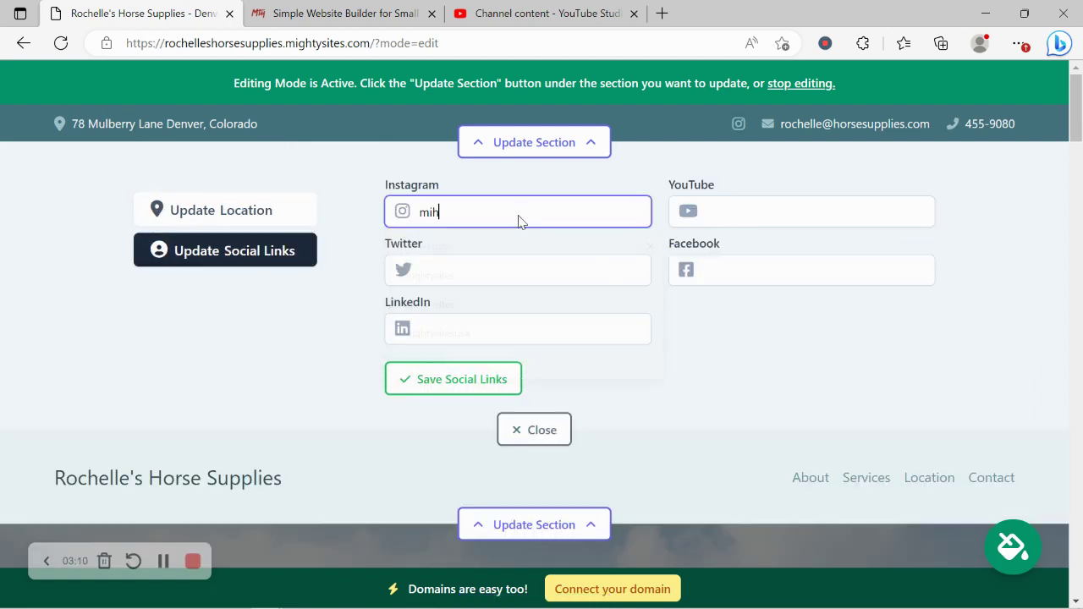
type("ghtysit")
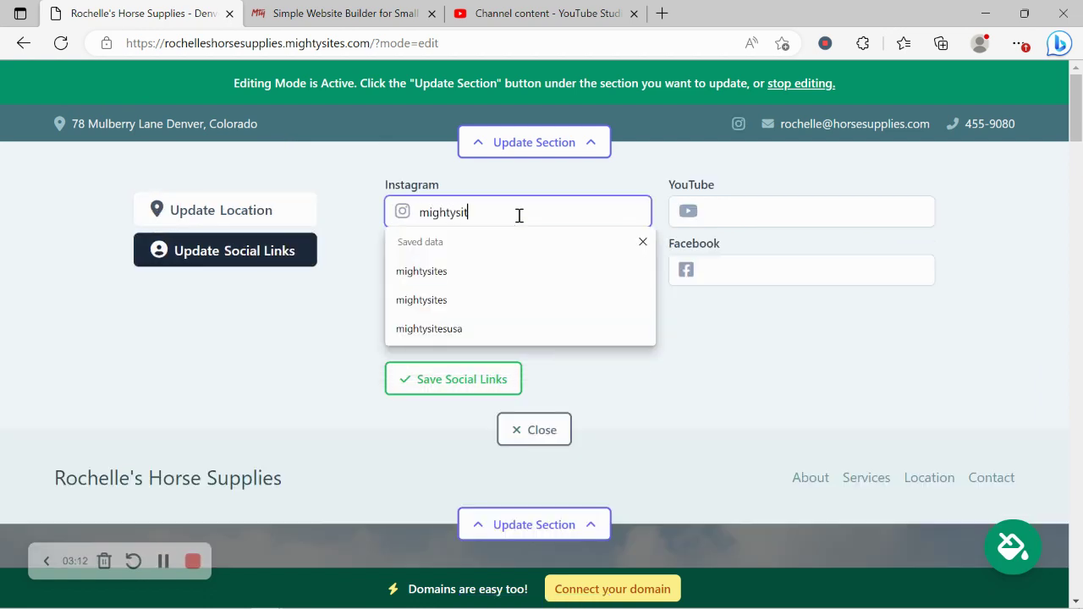
type("es")
key("Return")
left_click(463, 269)
type("mightysitesusa")
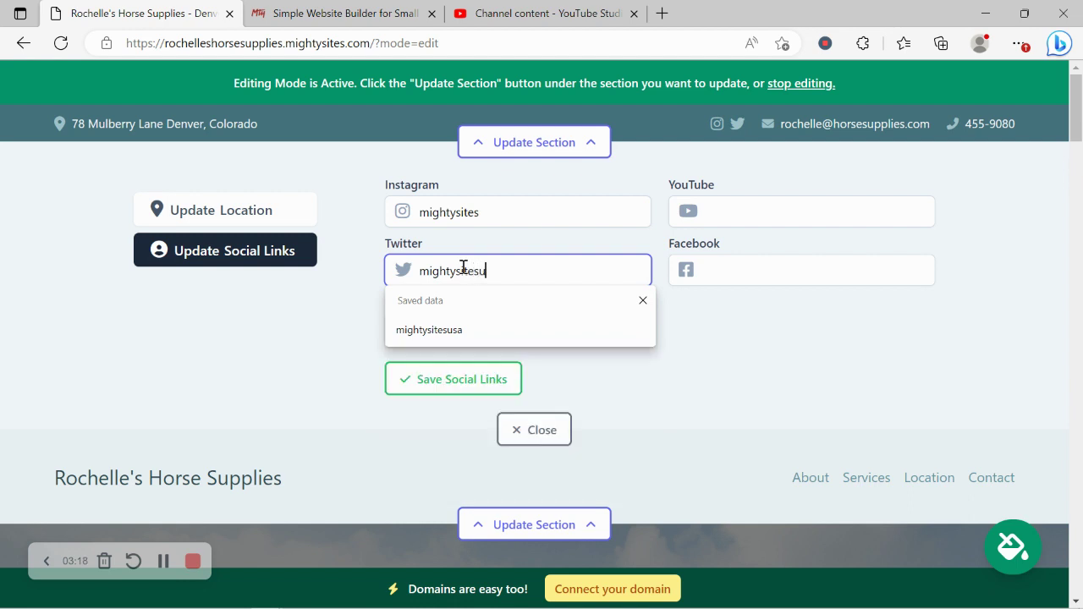
left_click(536, 429)
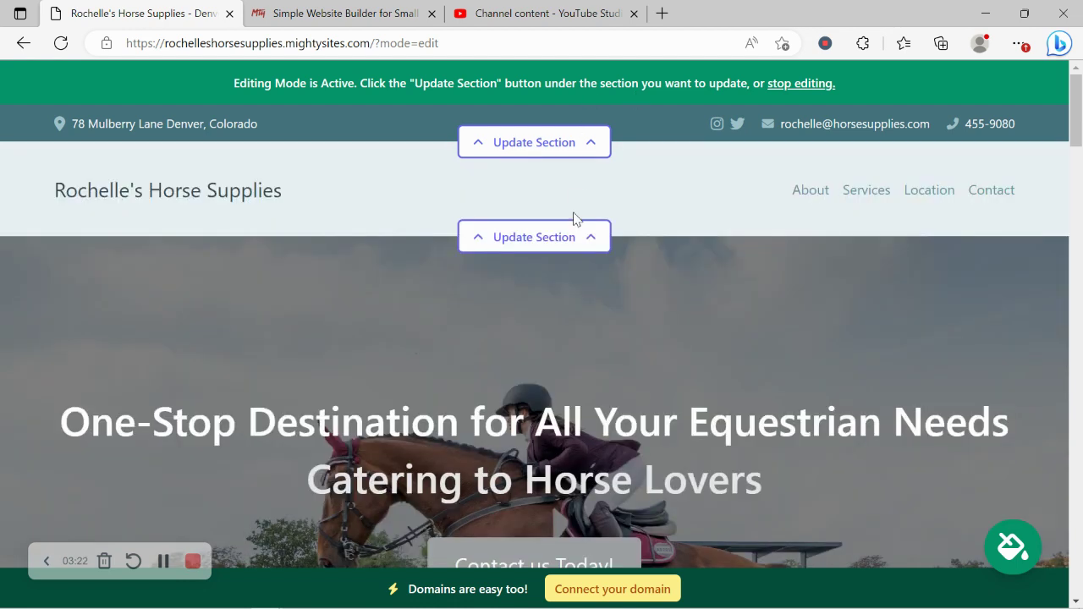
Step: Upload the Mighty Sites Logo YouTube image as the header logo and save it
left_click(579, 242)
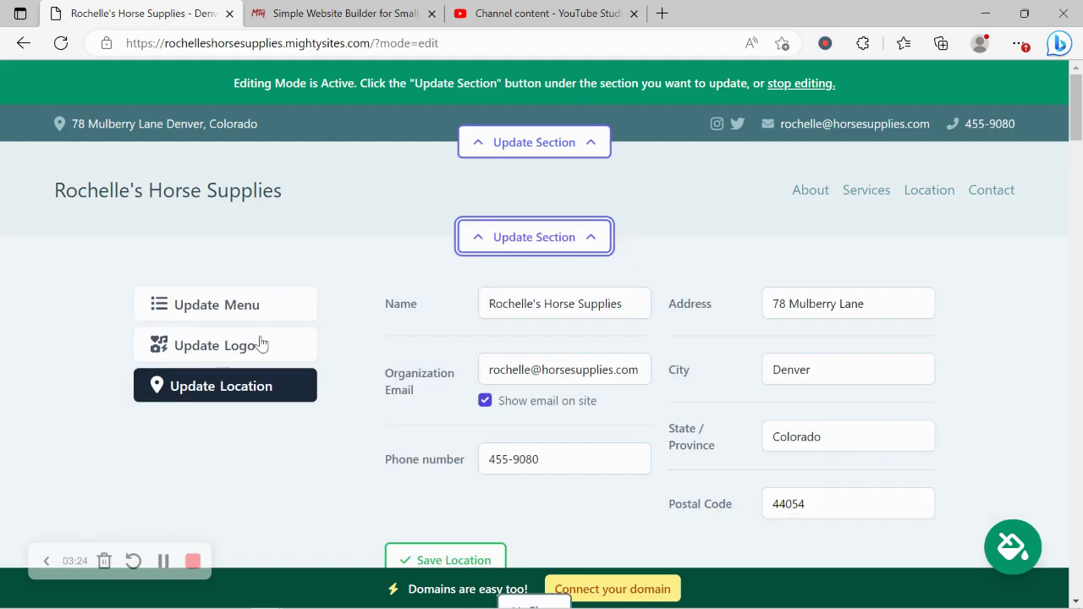
left_click(322, 335)
left_click(511, 337)
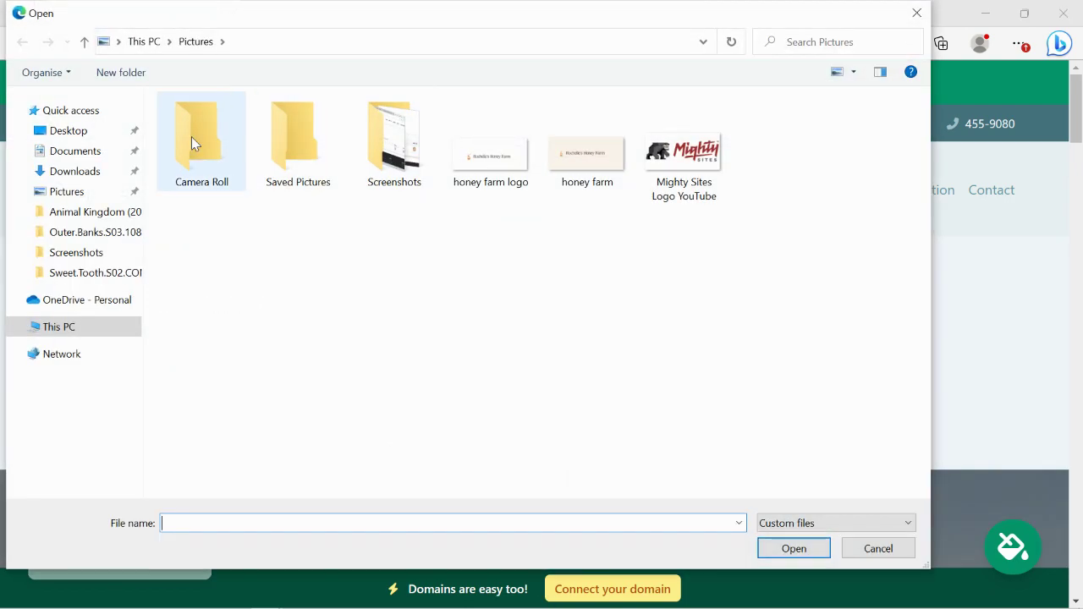
double_click(690, 153)
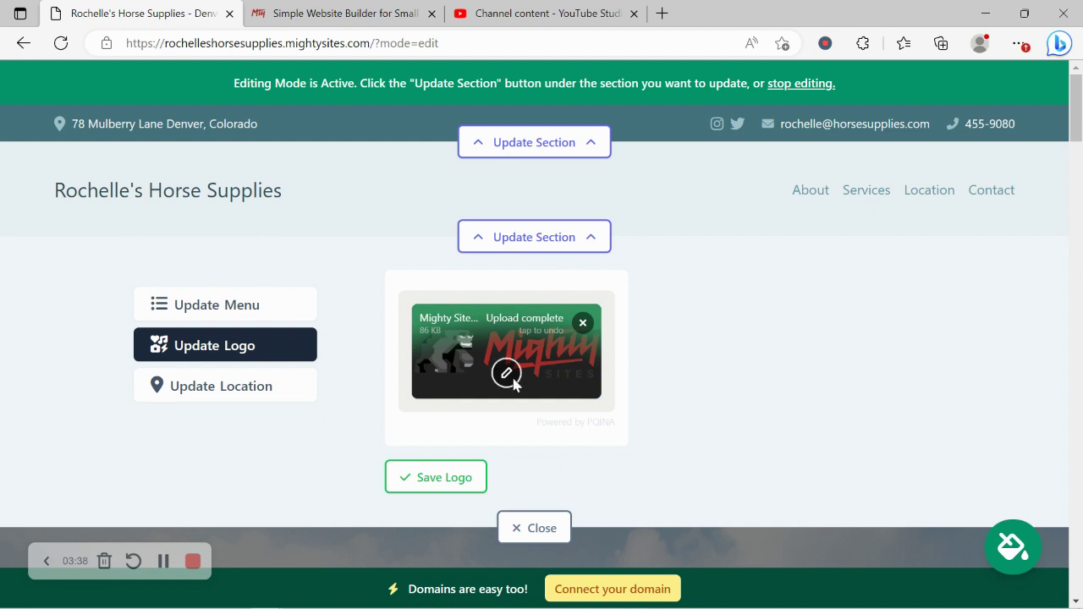
left_click(444, 477)
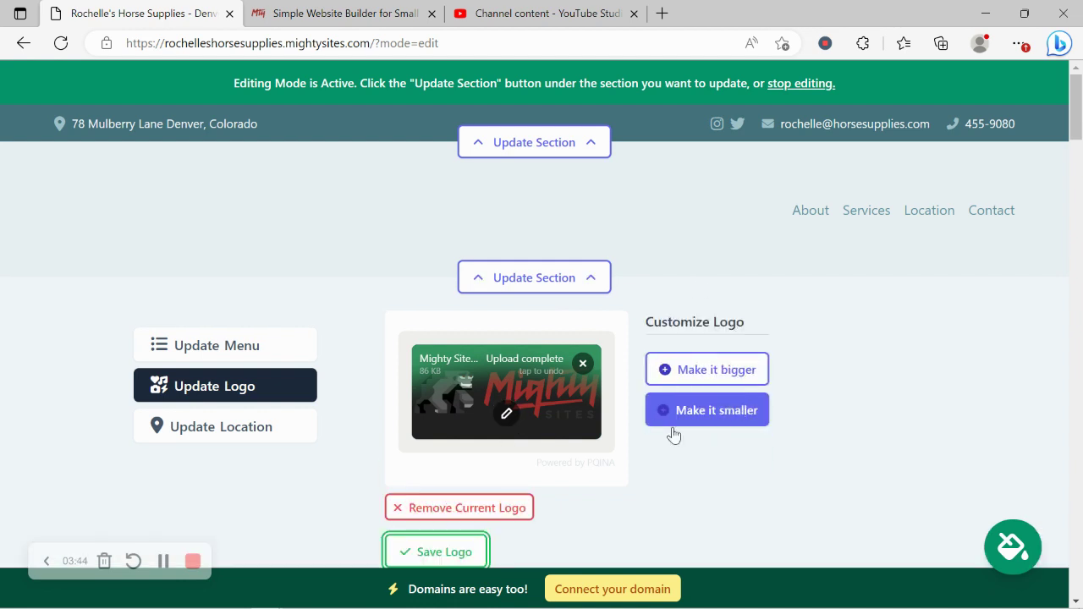
scroll(723, 486, "down", 2)
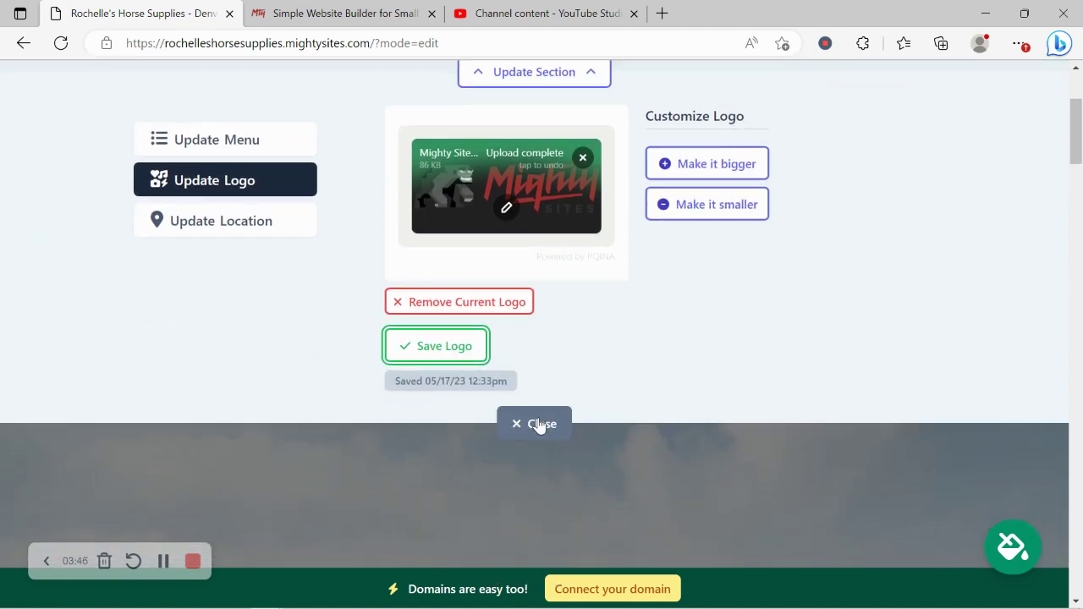
Step: Close the logo editor and look over the horse-jumping hero banner and the passion paragraph
left_click(535, 424)
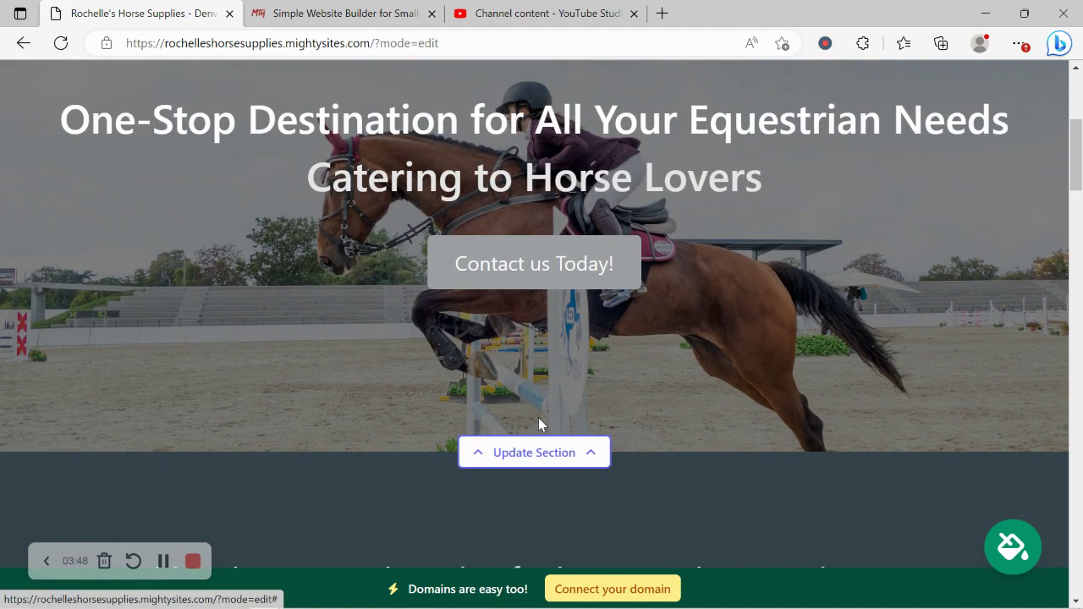
scroll(539, 424, "down", 2)
scroll(538, 417, "down", 2)
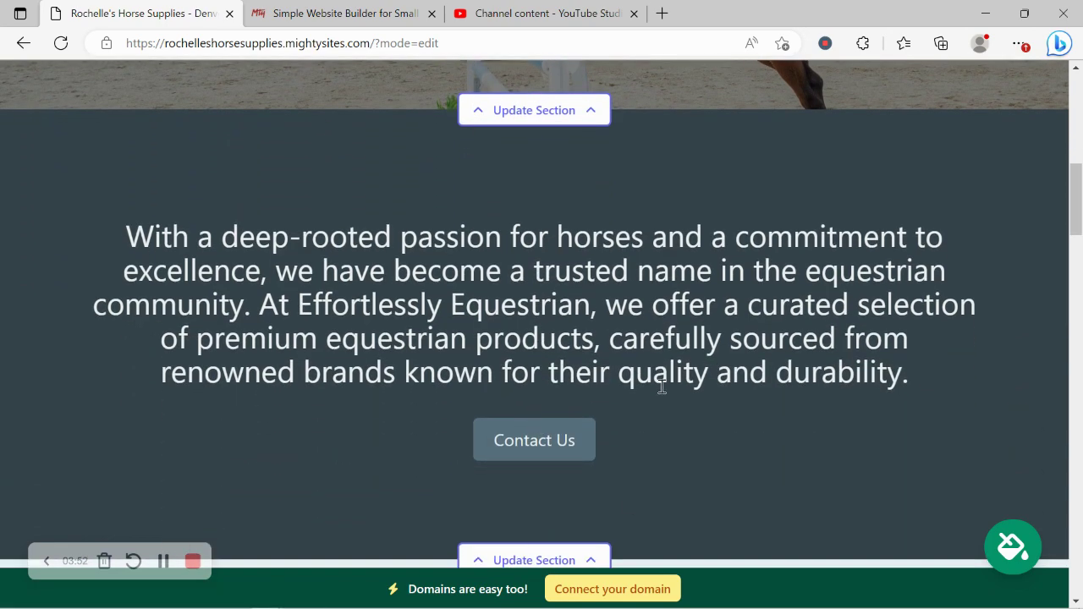
scroll(661, 387, "up", 2)
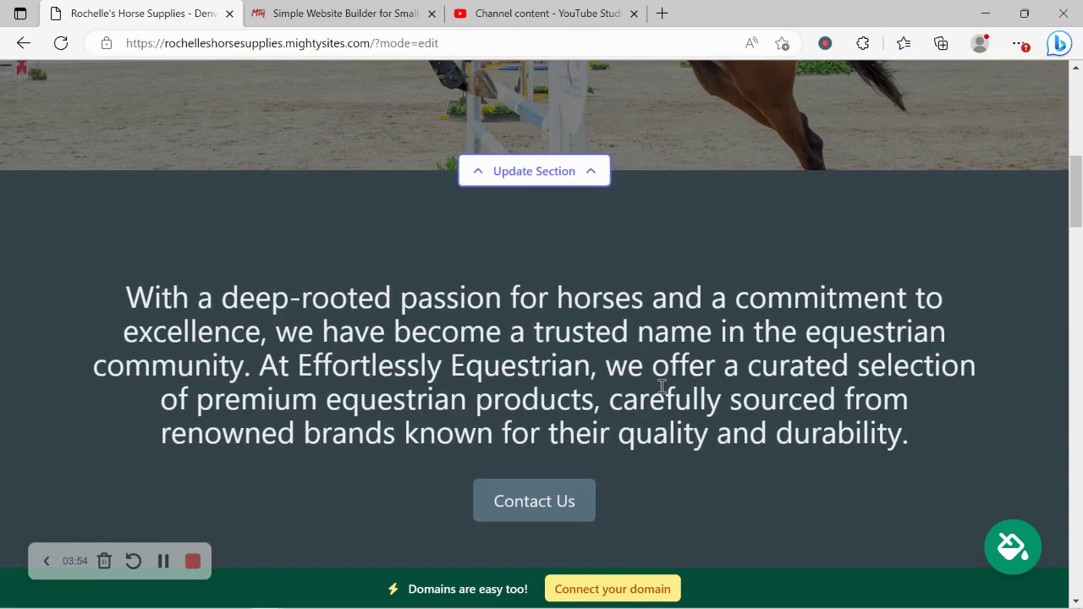
scroll(661, 387, "up", 1)
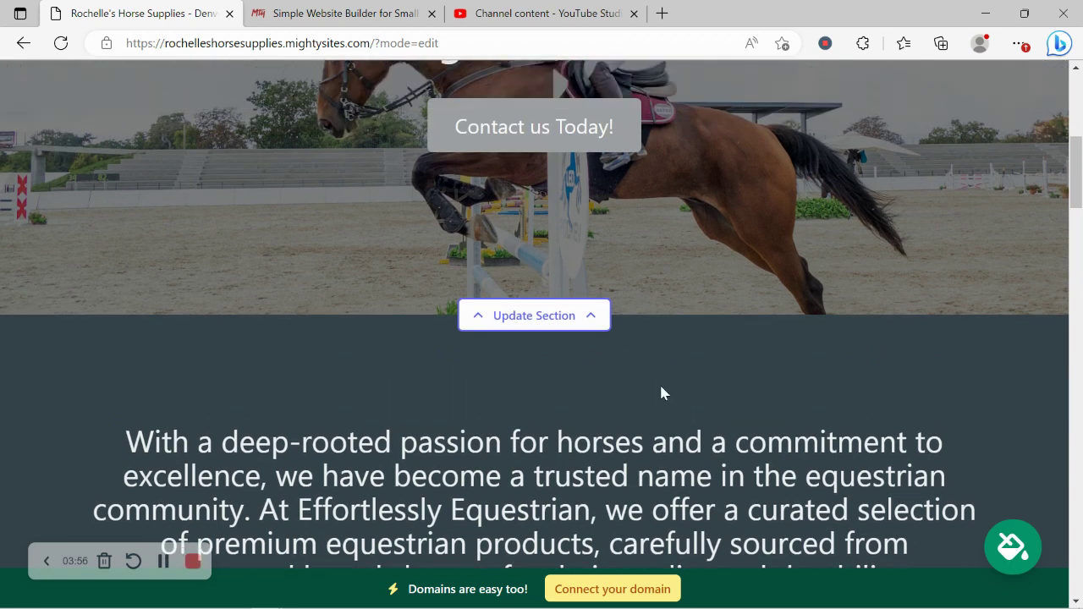
Step: Page to the last set of colour themes and apply the purple theme
left_click(1024, 546)
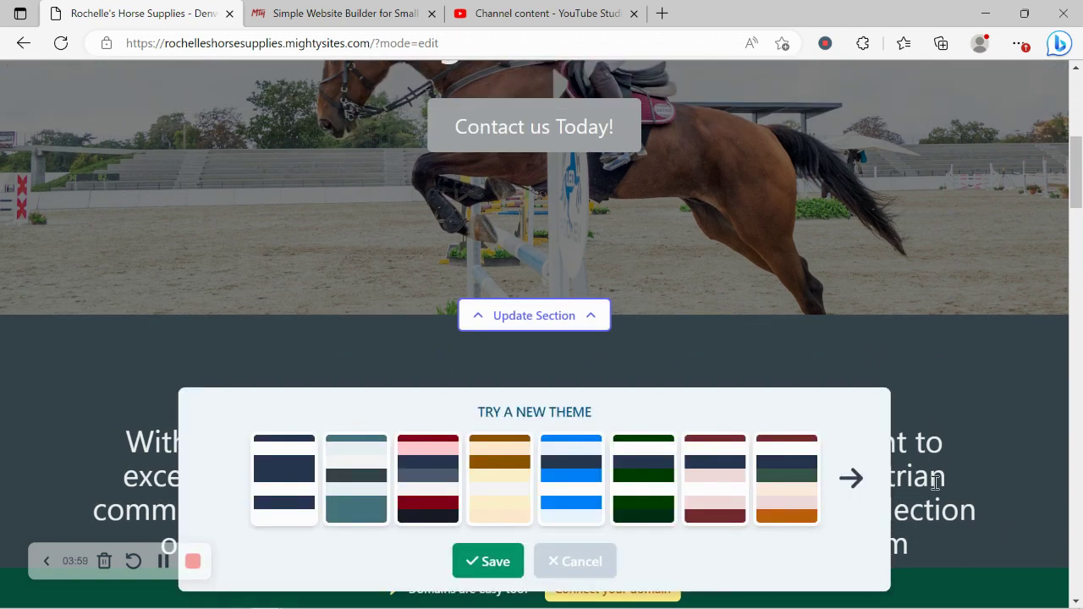
left_click(872, 487)
left_click(872, 486)
left_click(872, 486)
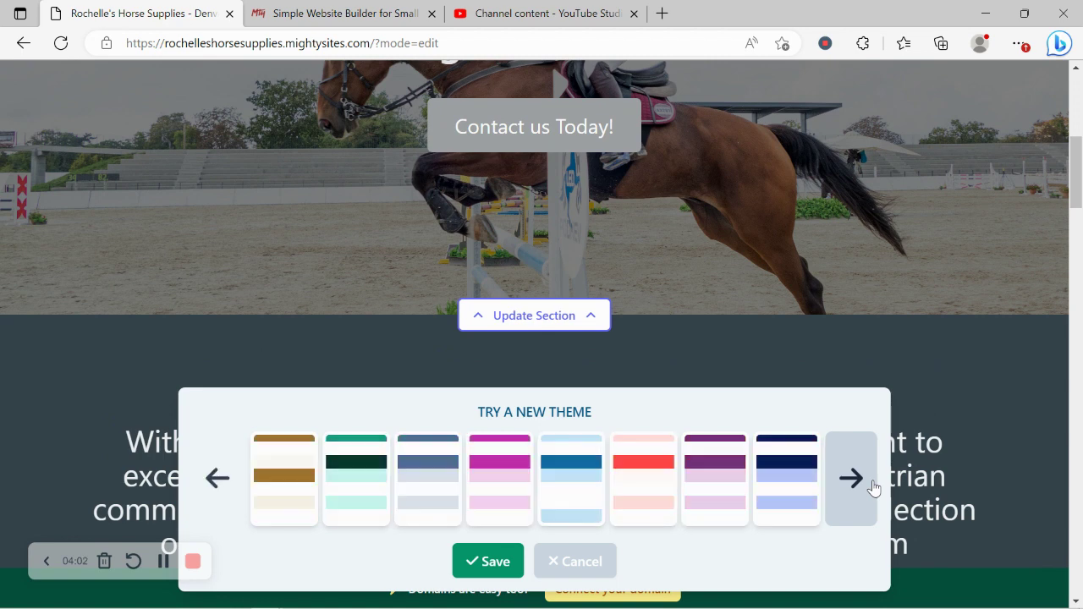
left_click(873, 486)
left_click(500, 474)
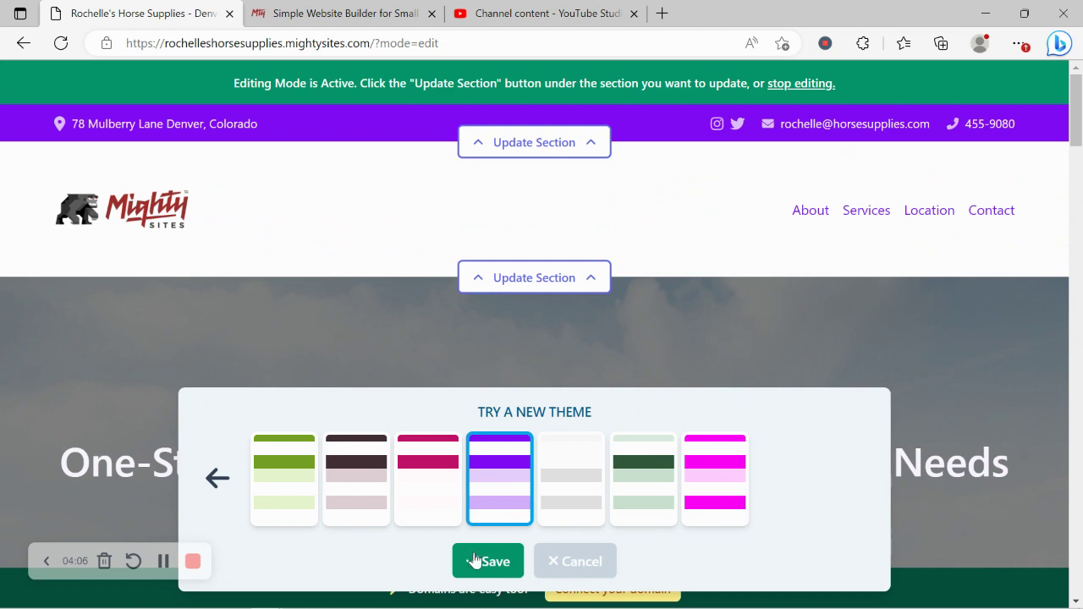
scroll(509, 287, "down", 6)
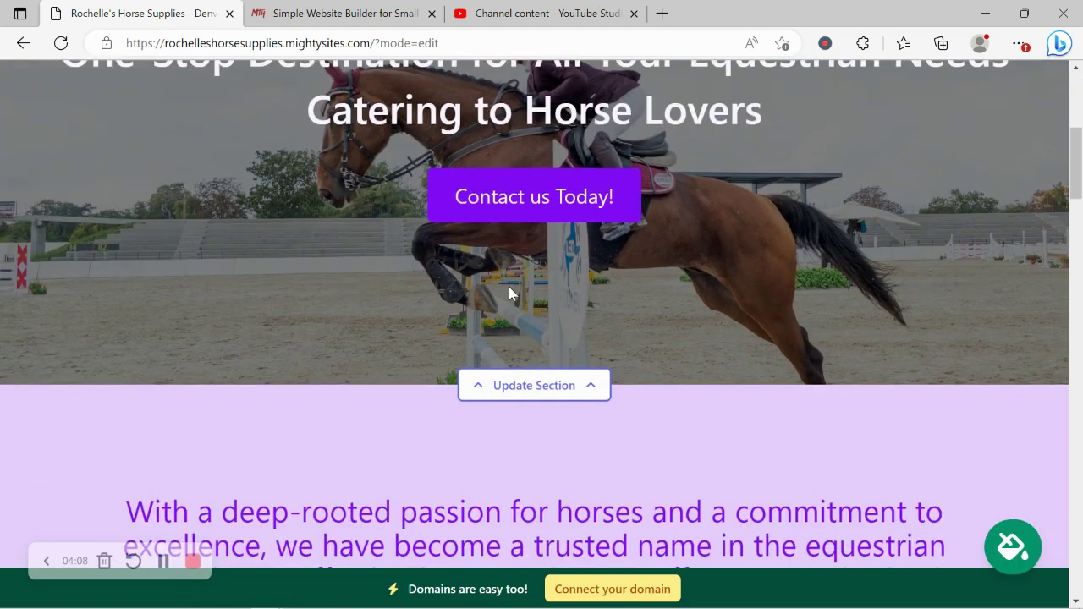
scroll(508, 291, "down", 3)
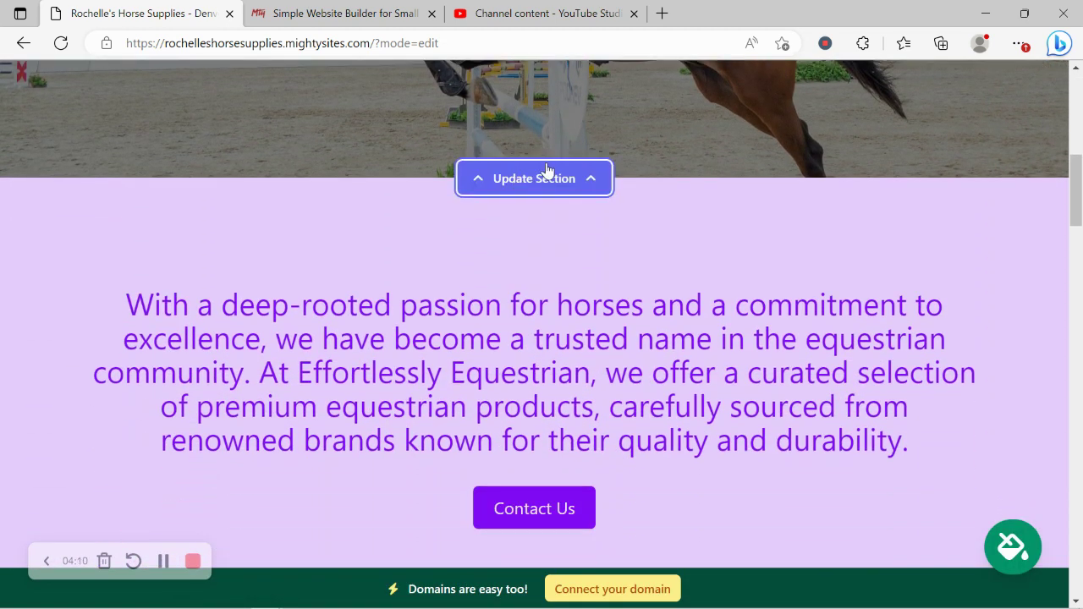
Step: Change the section image by searching the stock photo library for Equestrian instead of Equestrian Store
left_click(484, 176)
left_click(224, 289)
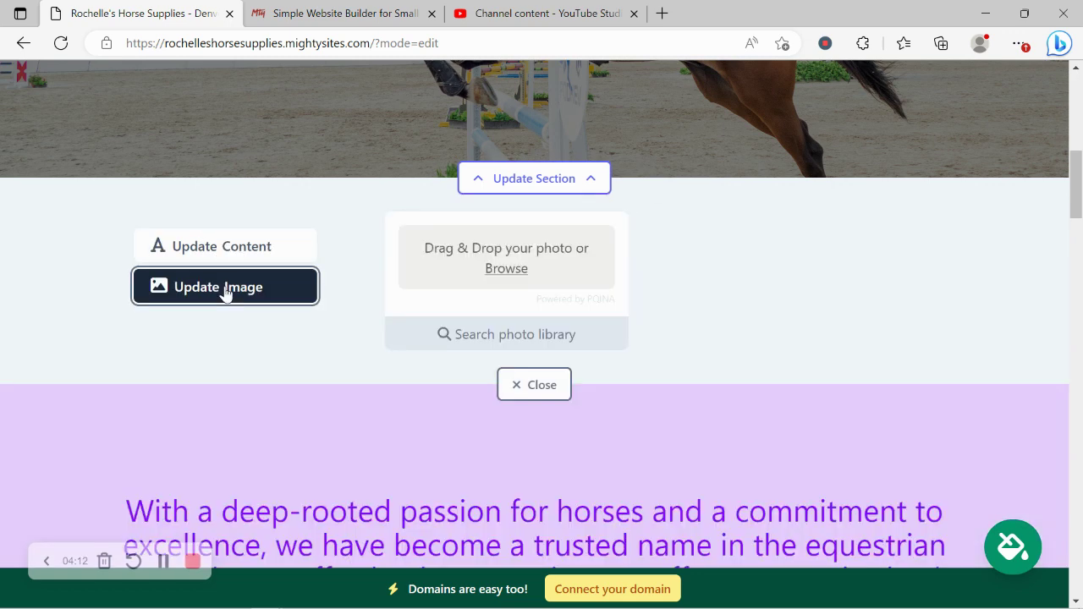
scroll(477, 234, "down", 1)
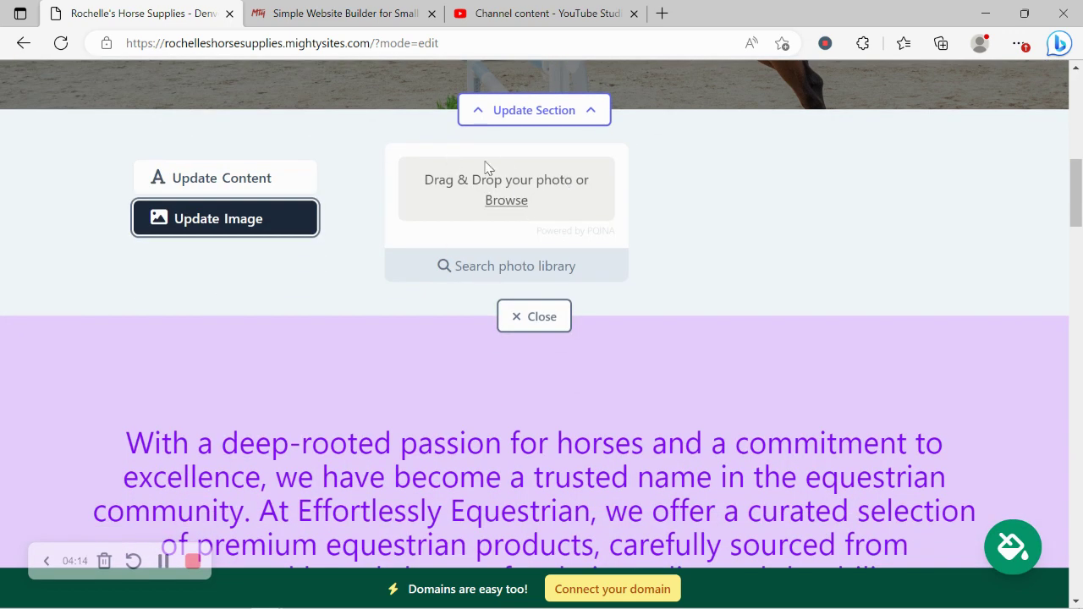
left_click(533, 267)
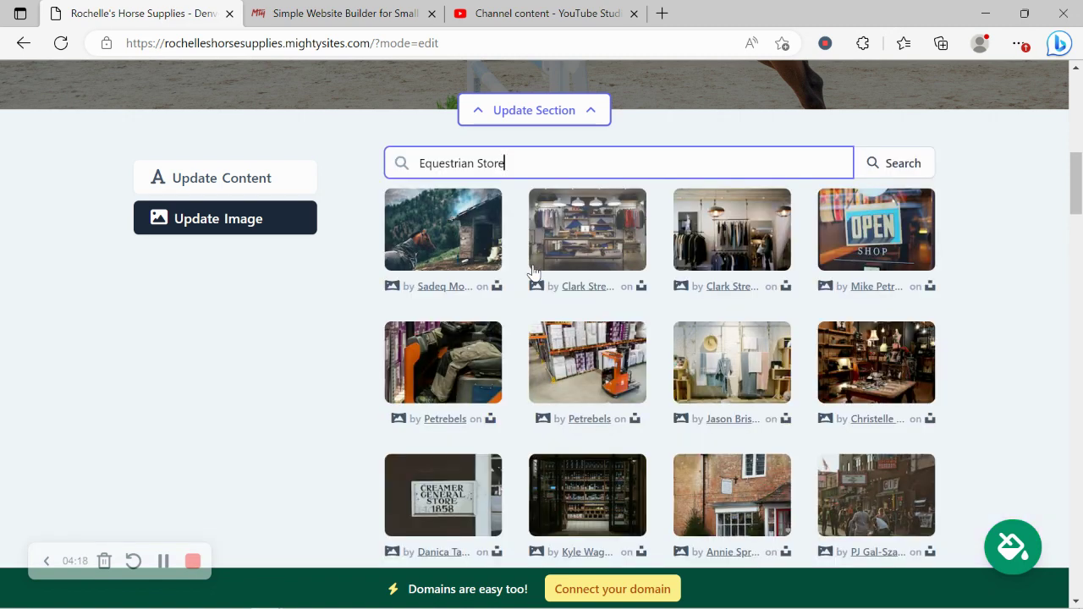
double_click(474, 162)
key("BackSpace")
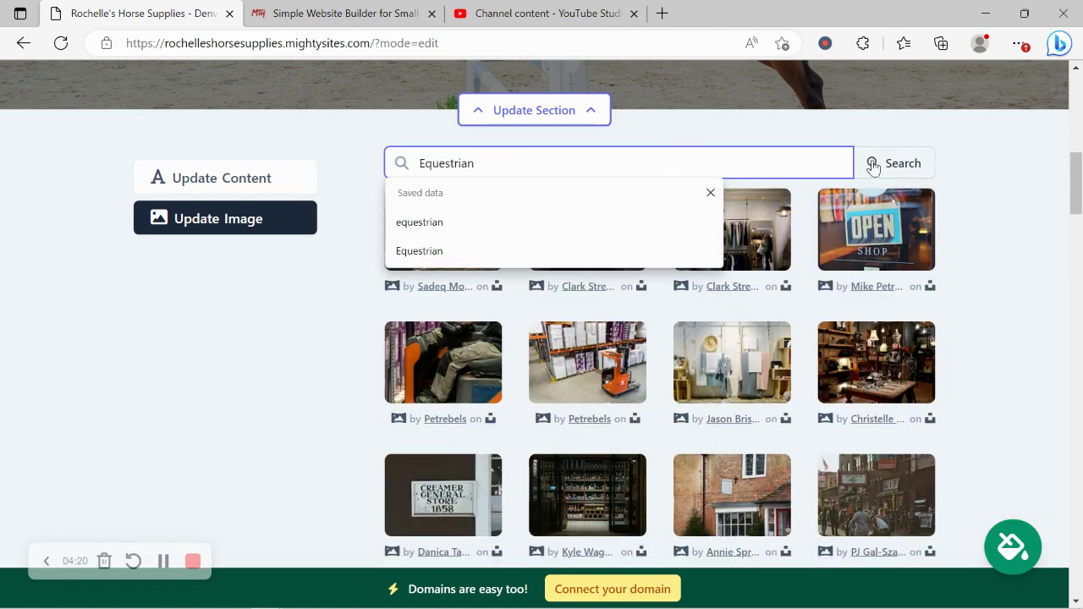
left_click(875, 167)
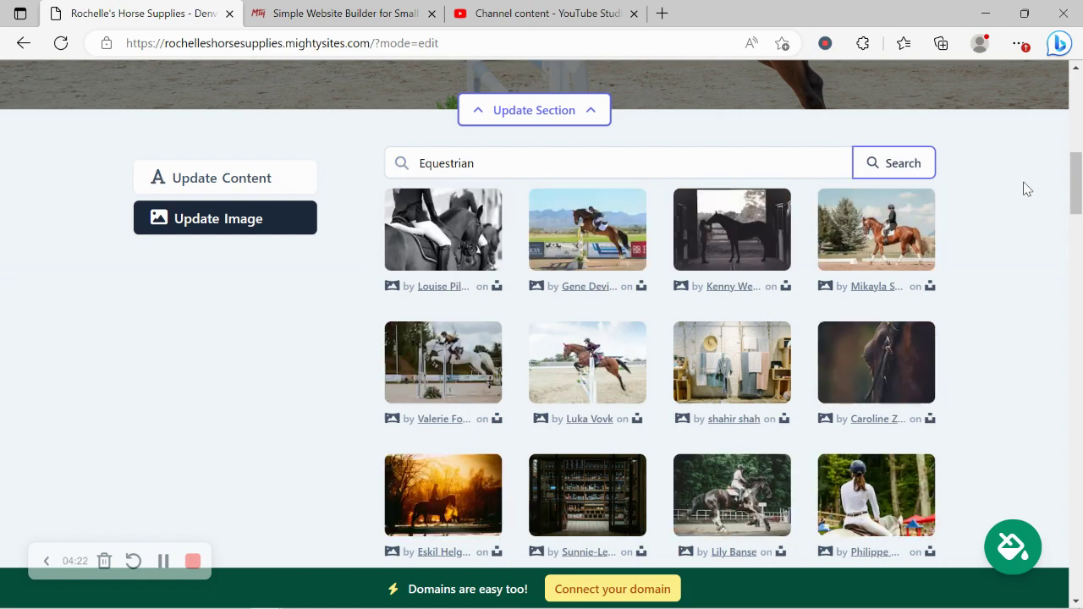
scroll(1025, 186, "down", 1)
scroll(628, 147, "up", 1)
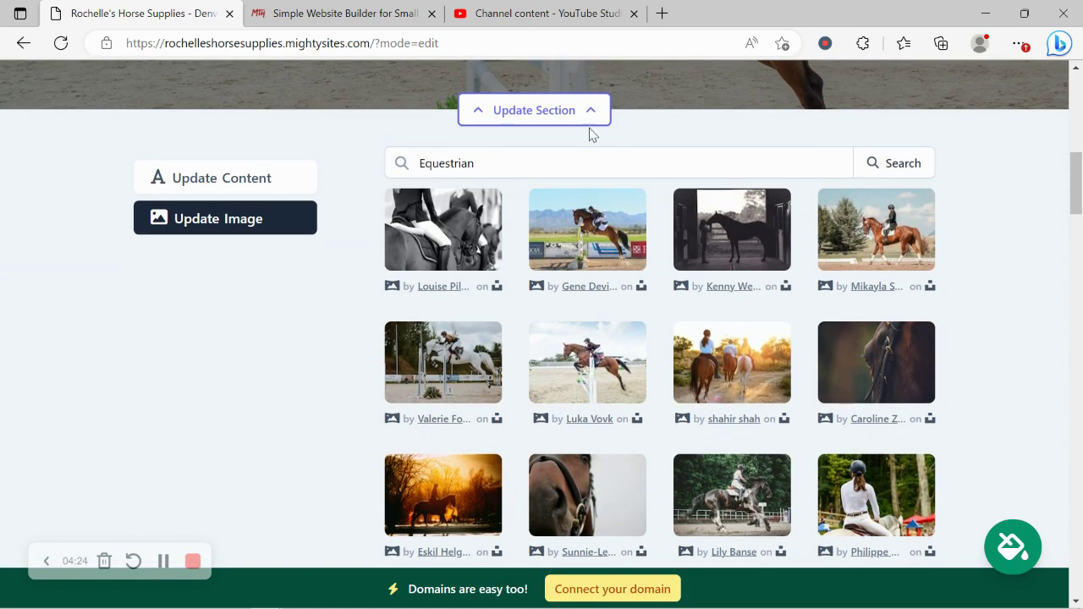
Step: Edit the hero's text content and confirm the button link with the None action
left_click(257, 186)
scroll(254, 181, "up", 5)
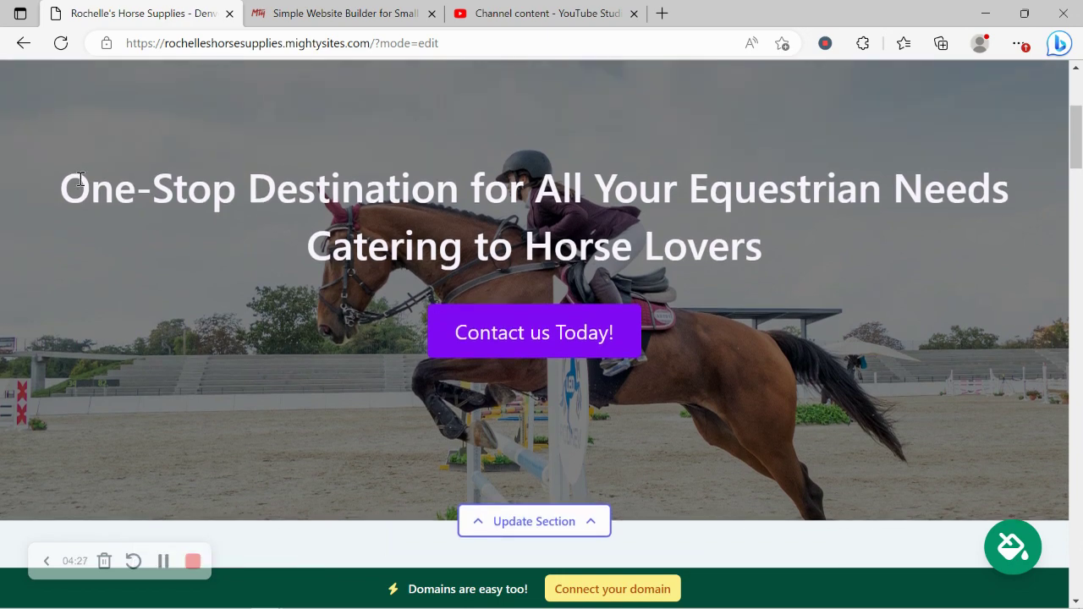
left_click_drag(80, 178, 766, 253)
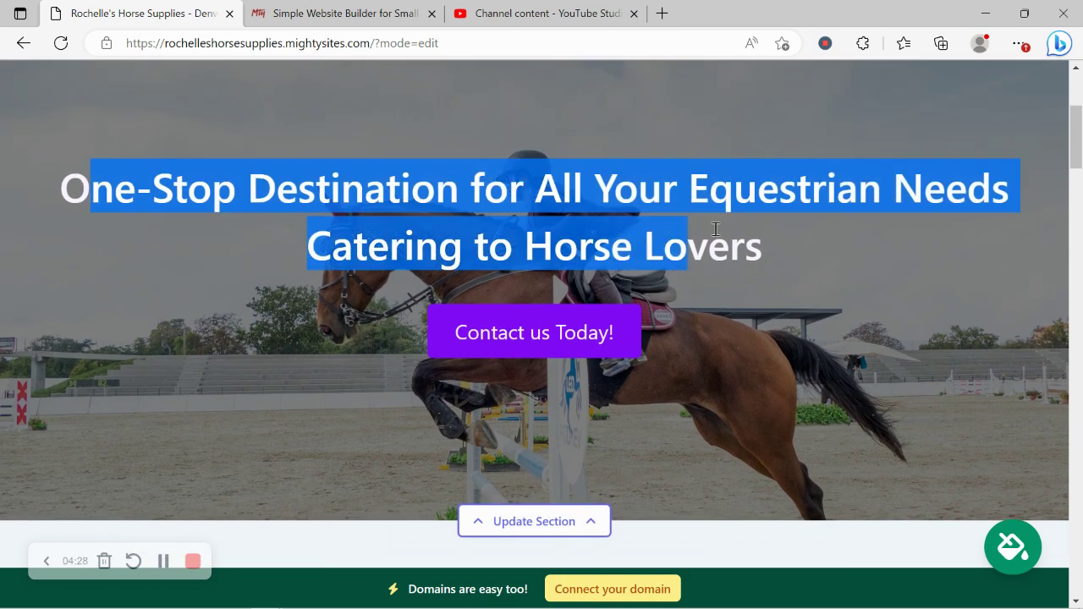
scroll(565, 194, "down", 7)
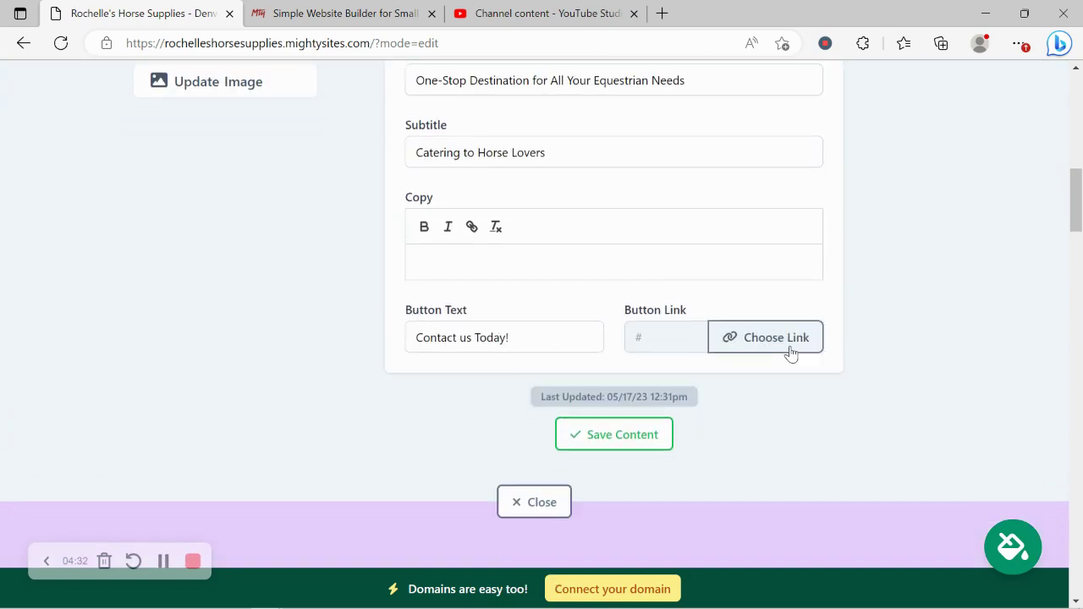
left_click(788, 349)
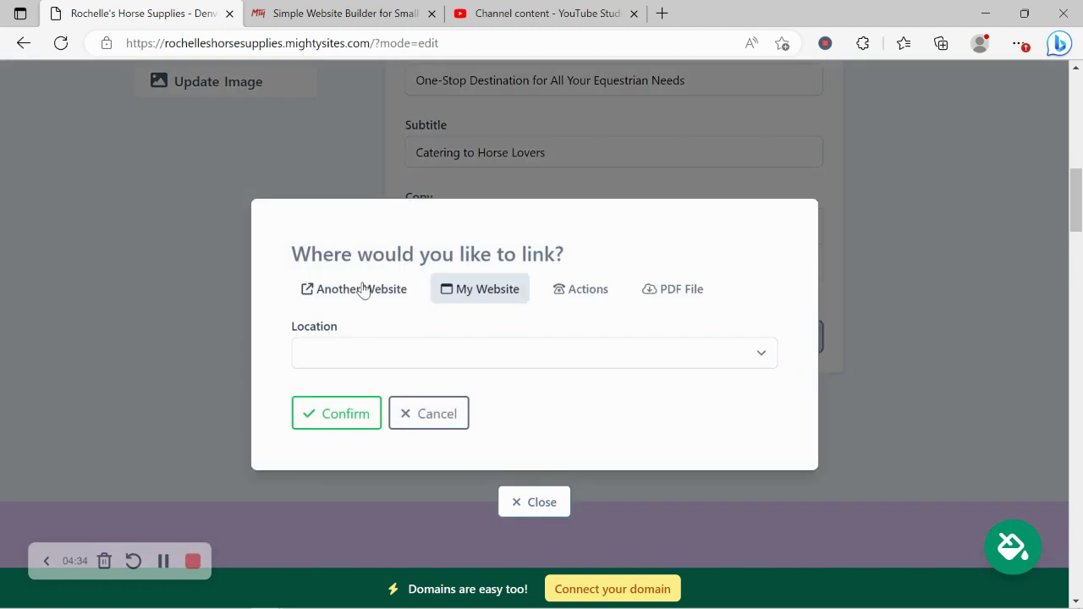
left_click(572, 291)
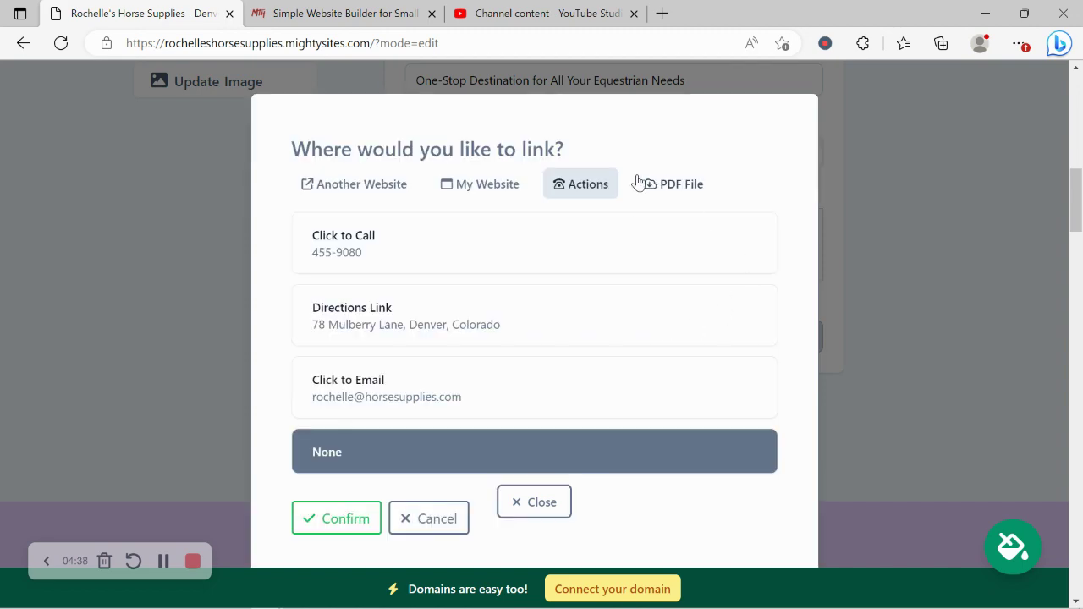
left_click(333, 522)
Step: Close the hero section editor and scroll down to the address section
left_click(542, 502)
scroll(550, 498, "up", 5)
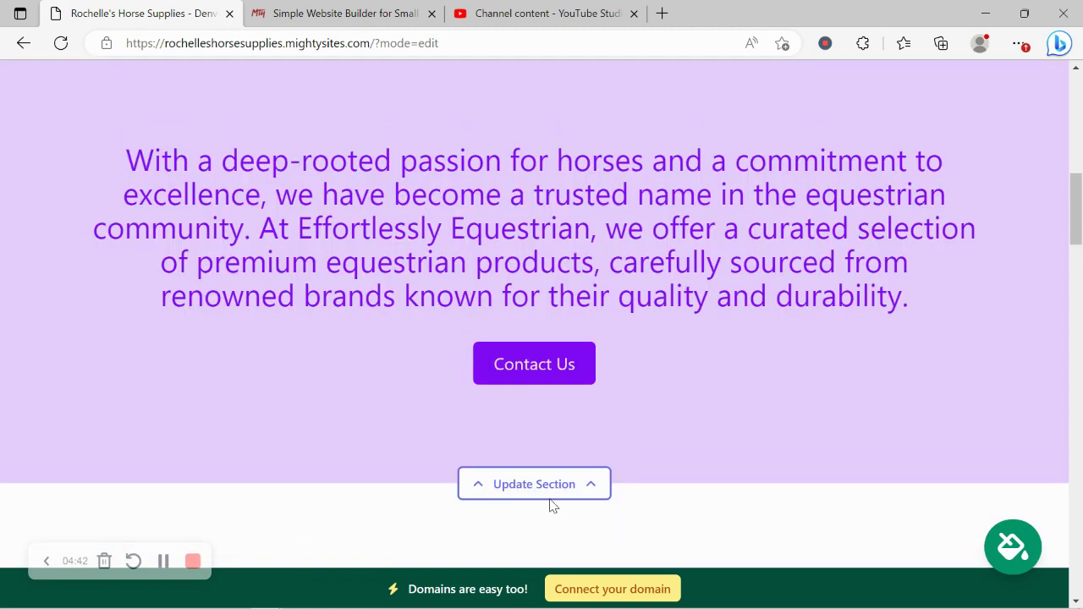
scroll(550, 498, "down", 12)
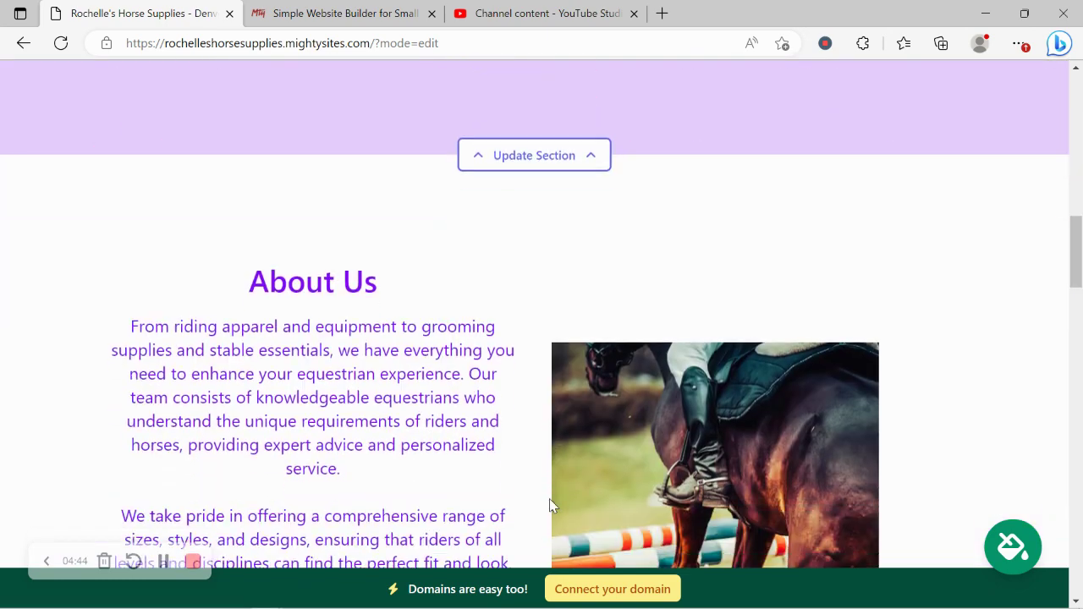
scroll(550, 500, "down", 9)
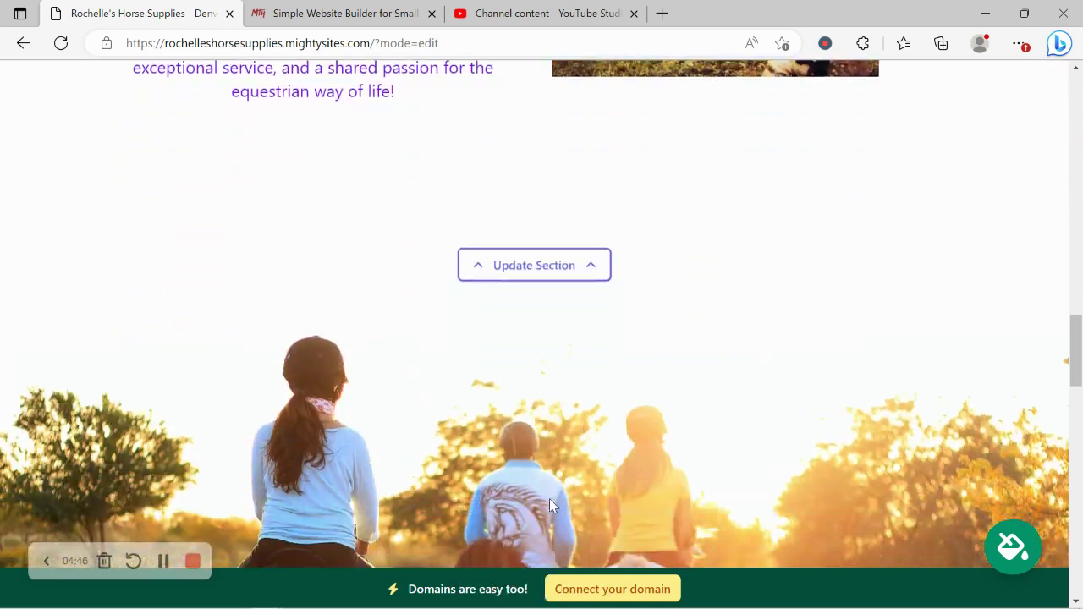
scroll(549, 505, "down", 5)
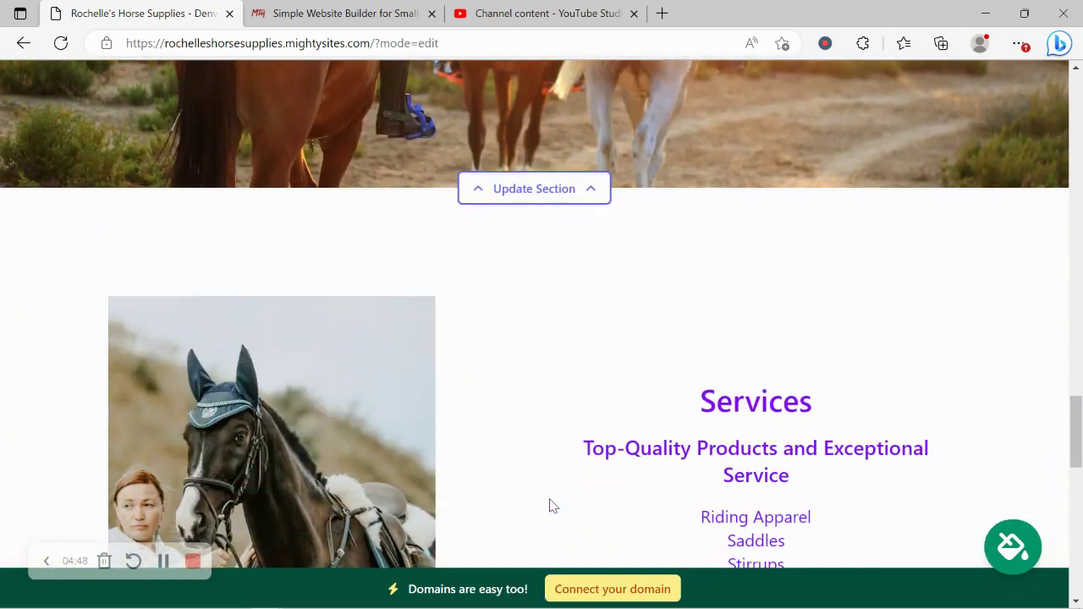
scroll(549, 505, "down", 6)
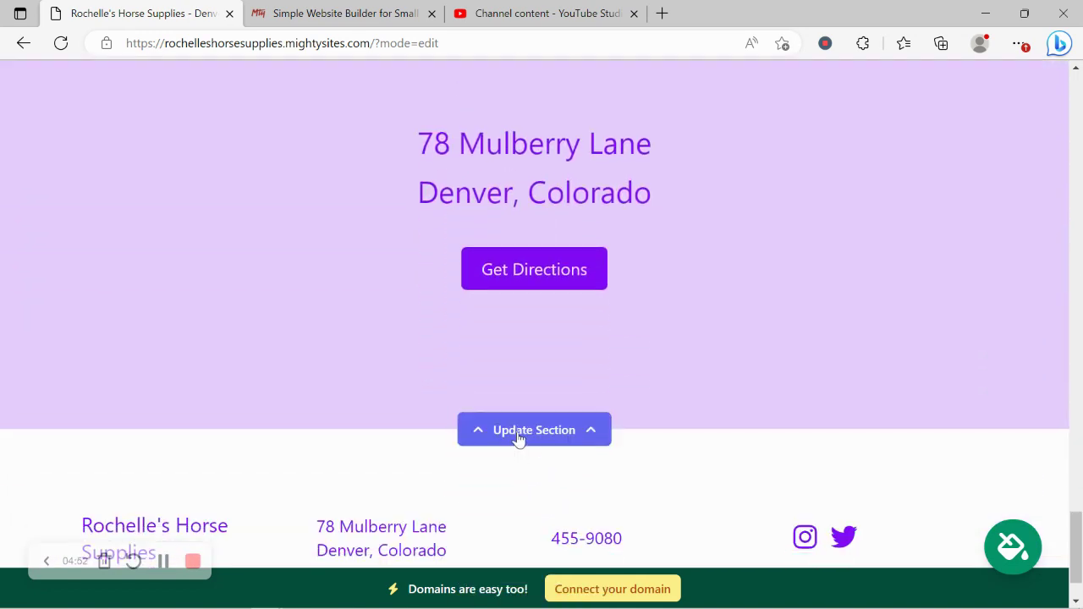
Step: Open the address section's hours editor, showing Sunday through Saturday all marked Closed
left_click(517, 435)
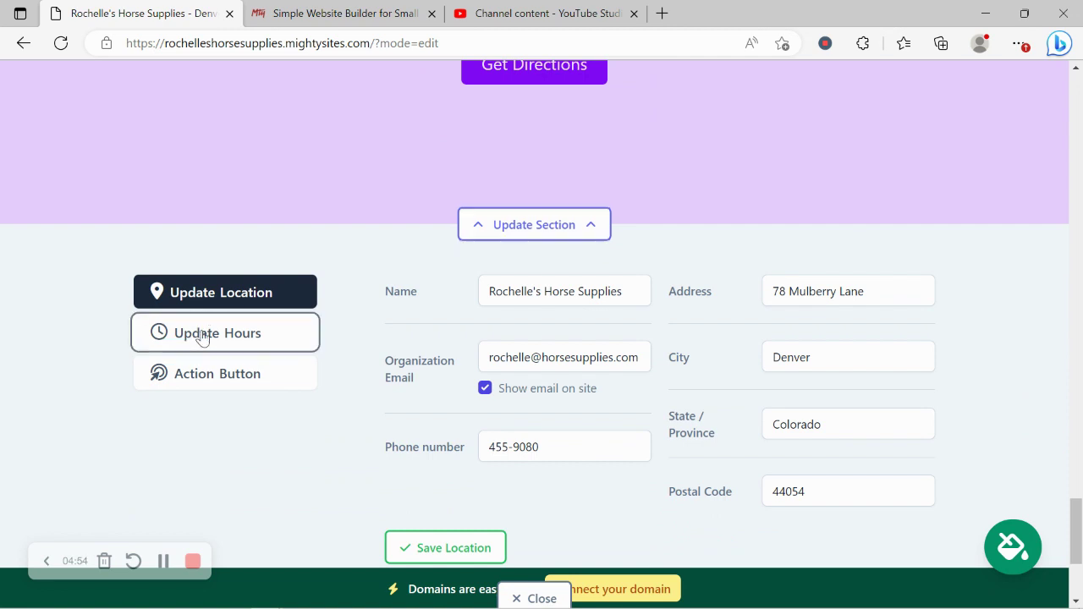
left_click(202, 335)
scroll(611, 590, "up", 3)
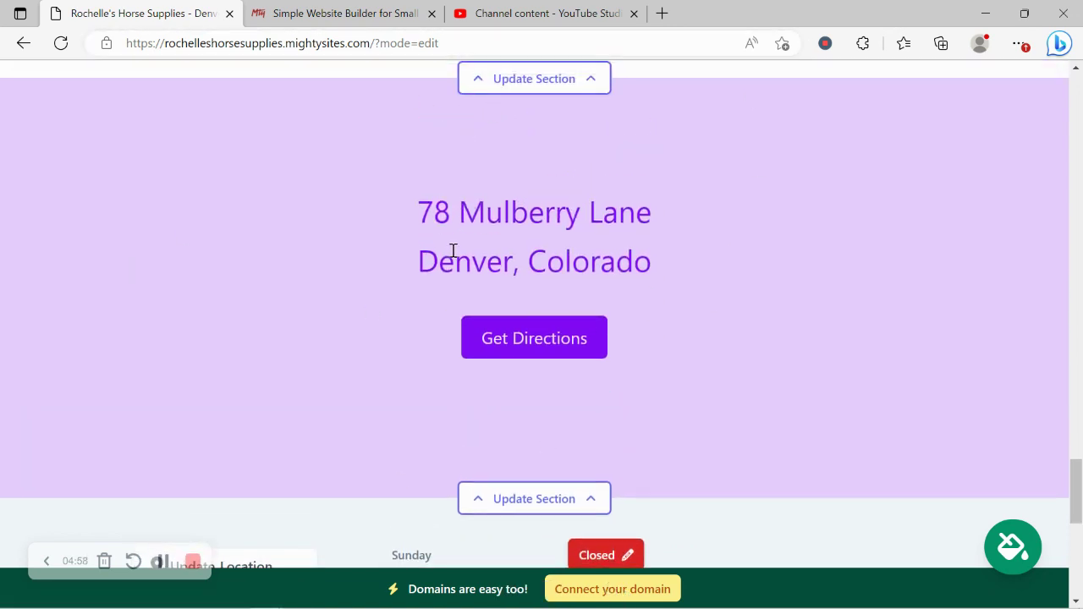
scroll(451, 249, "down", 7)
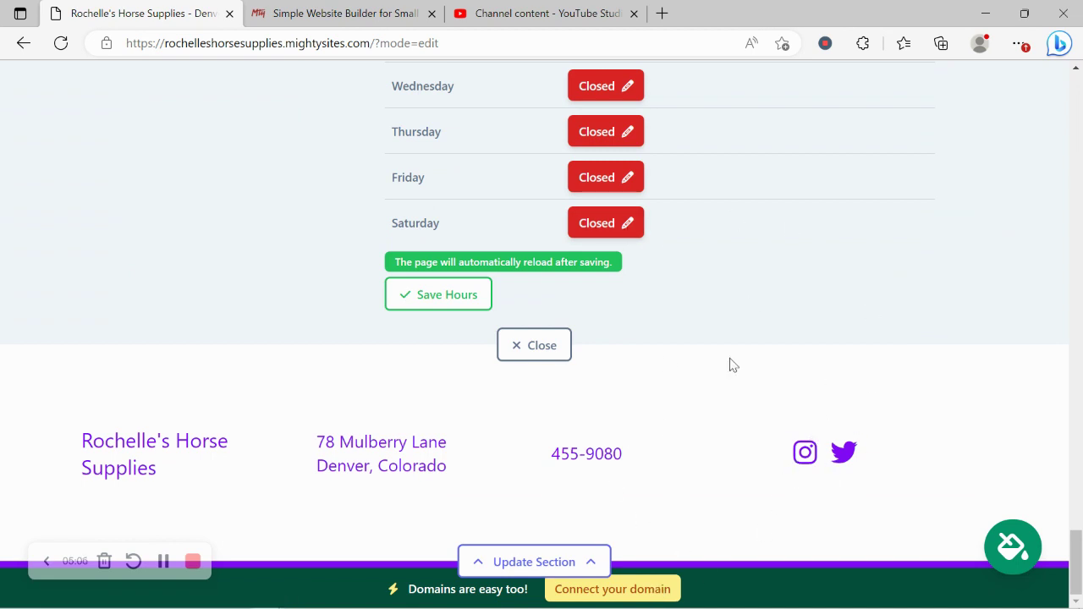
Step: Review the two 'Connect your domain' options, then return to the Rochelle's Horse Supplies dashboard
left_click(652, 588)
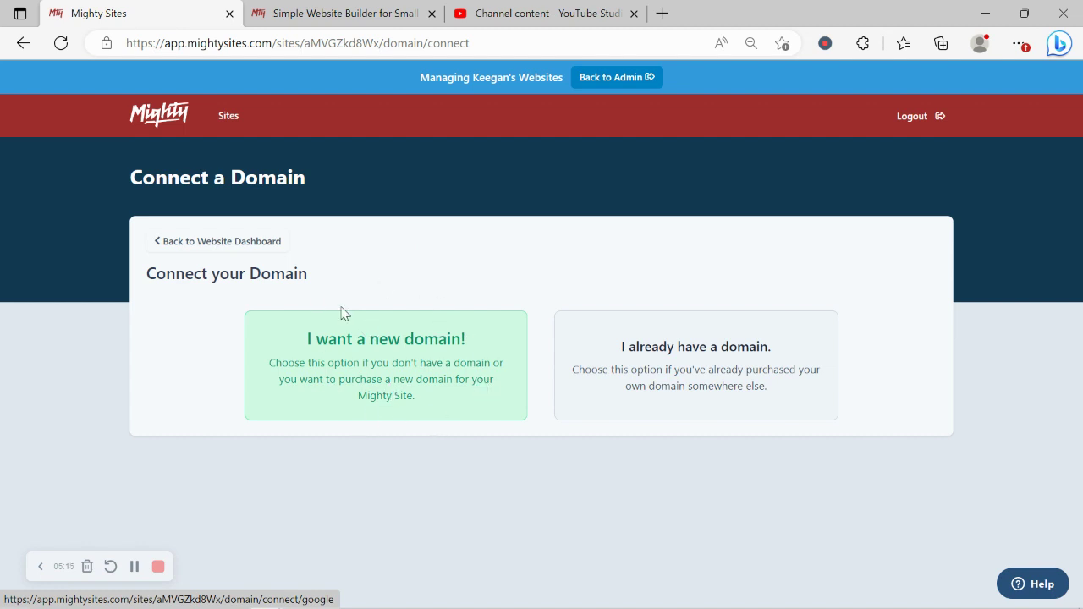
left_click(259, 244)
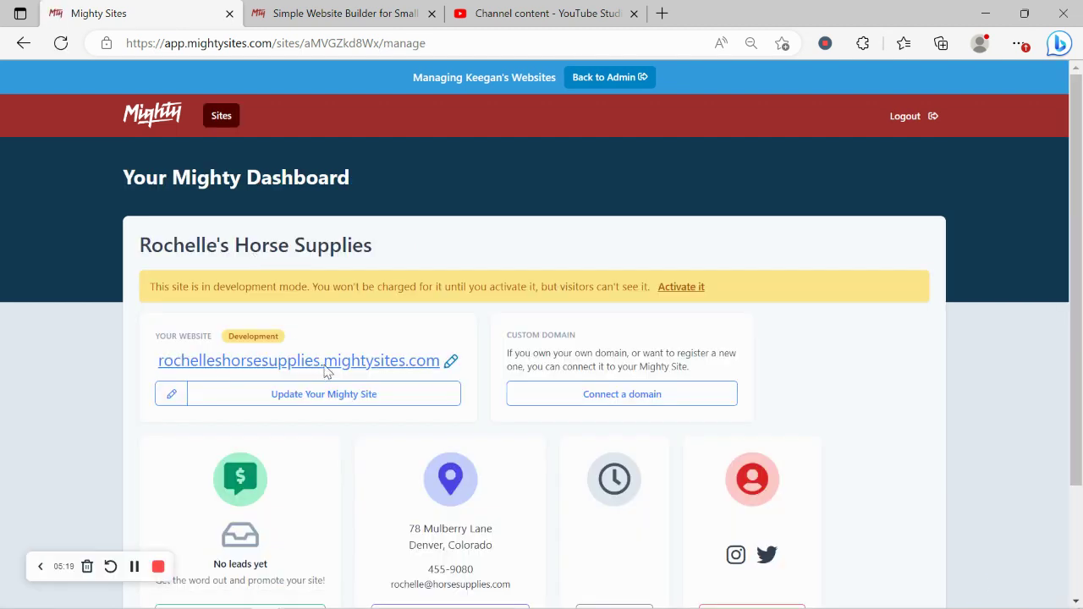
Step: Open rochelleshorsesupplies.mightysites.com in a new tab and scroll through hero, About Us and Services
left_click(323, 365)
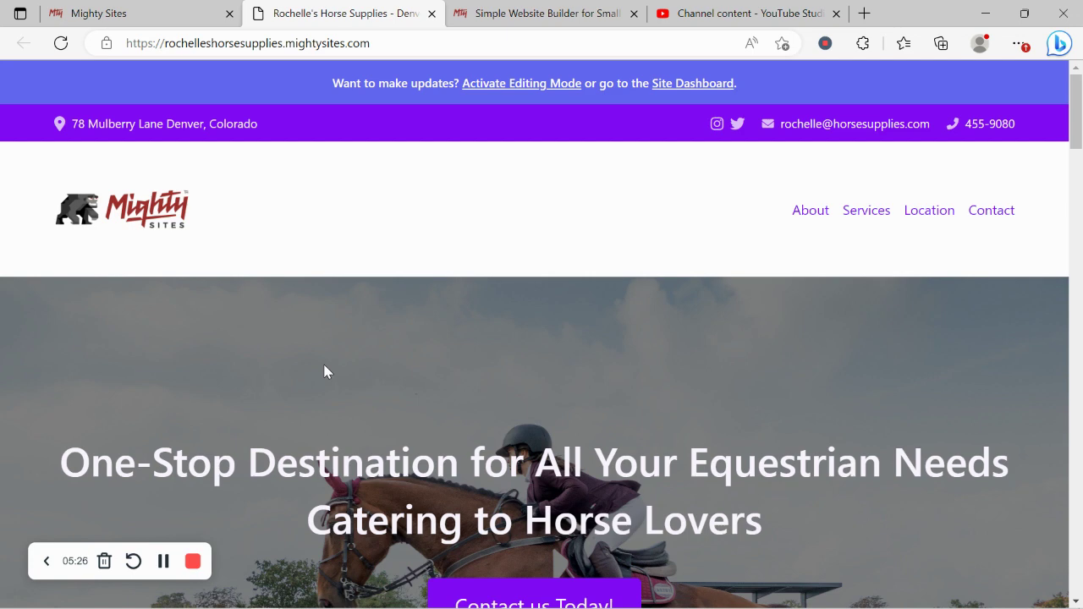
scroll(325, 372, "down", 6)
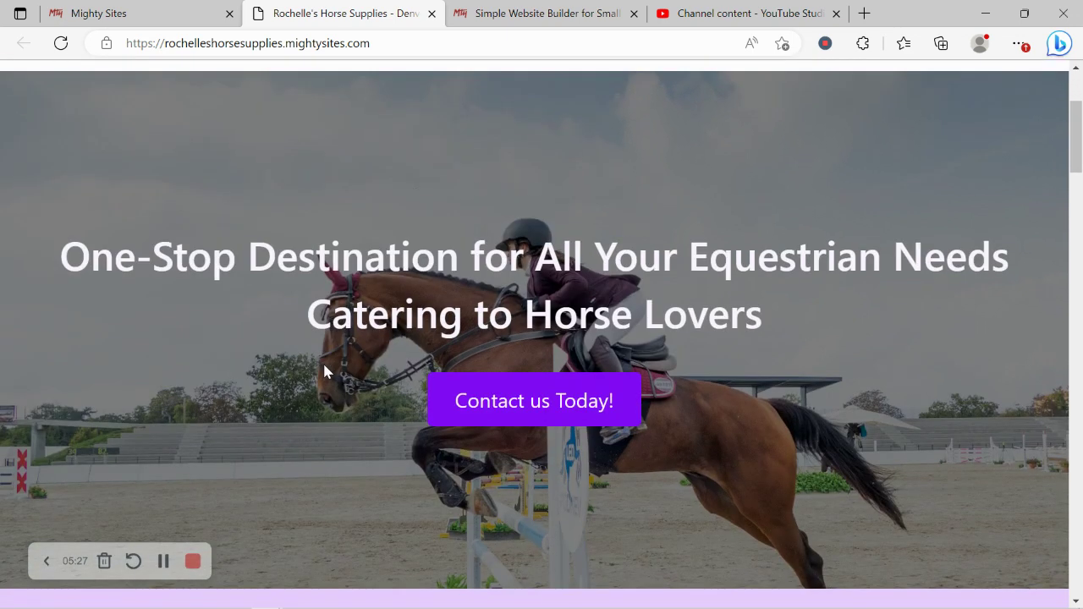
scroll(325, 368, "down", 5)
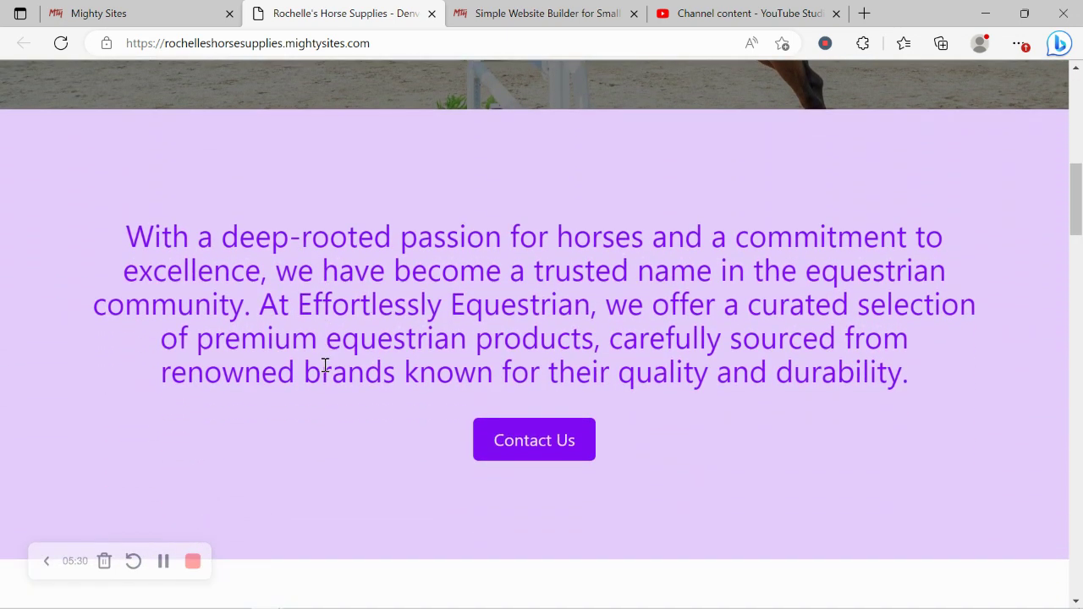
scroll(329, 372, "down", 6)
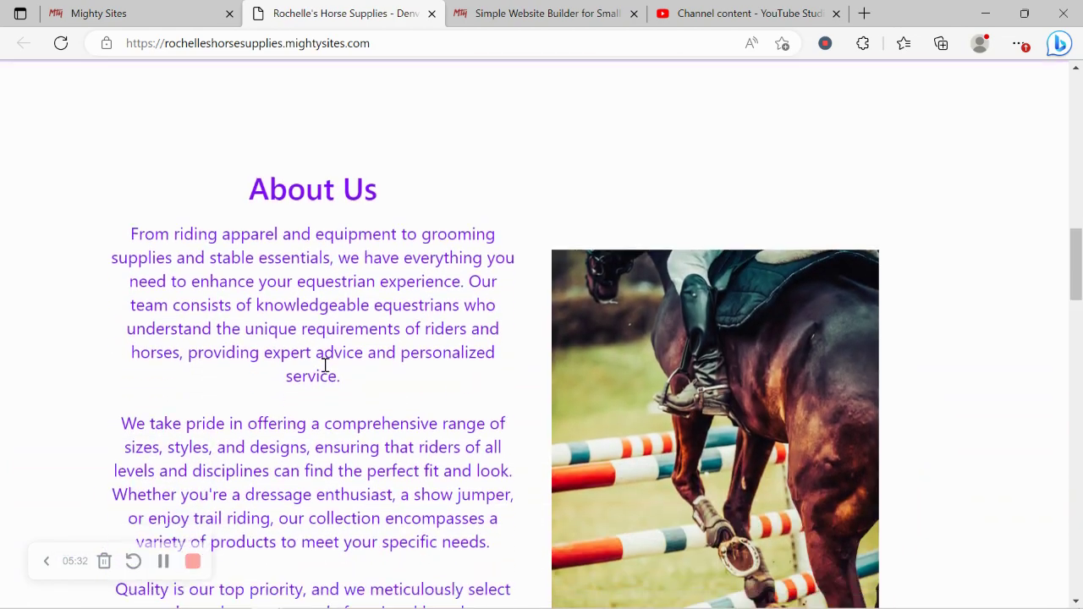
scroll(325, 368, "down", 8)
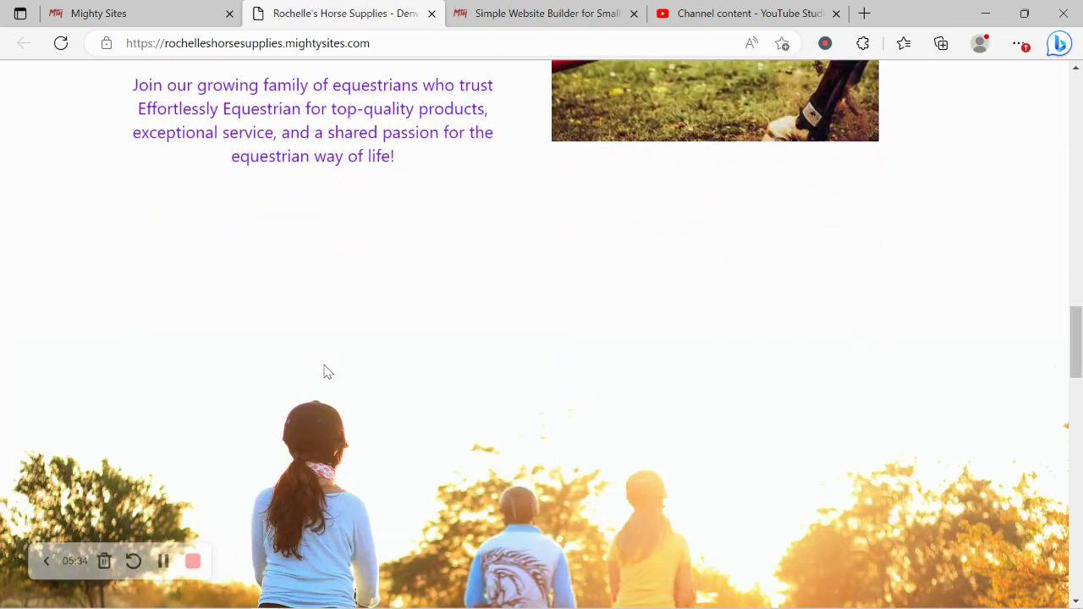
scroll(325, 372, "down", 3)
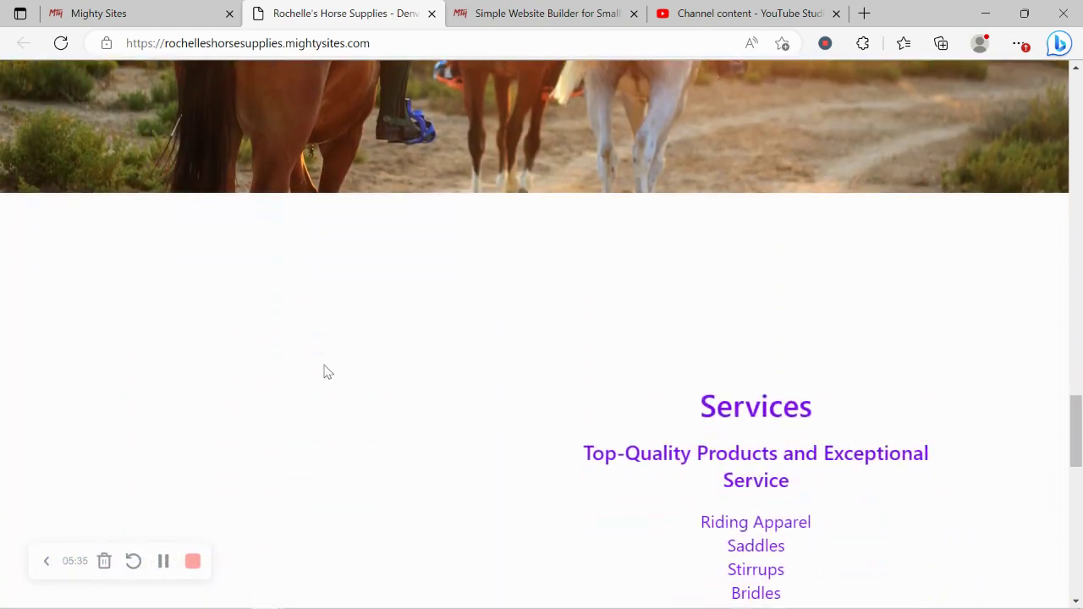
scroll(329, 372, "down", 3)
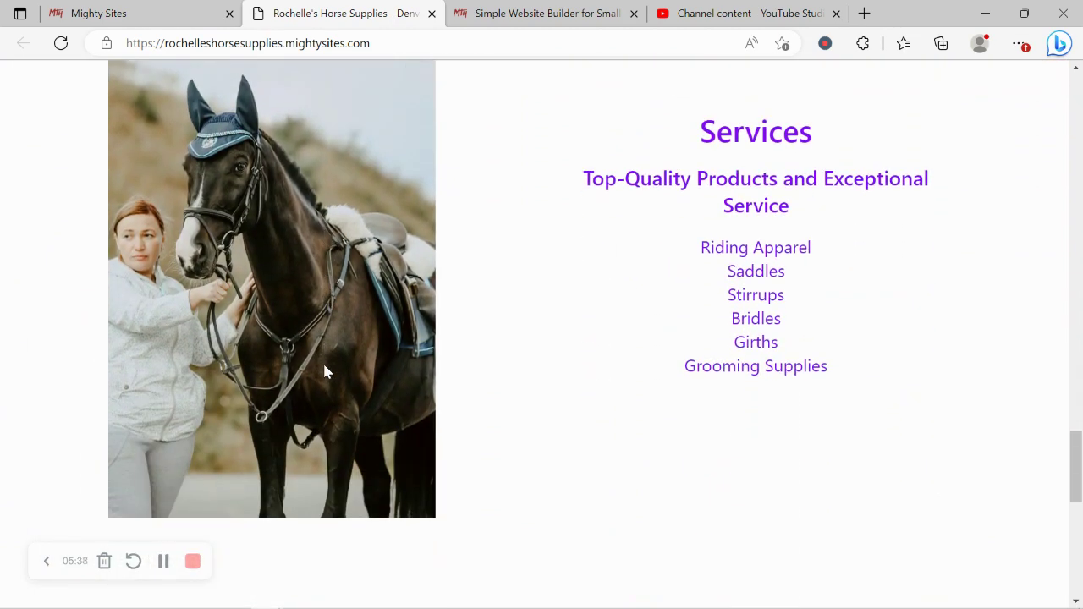